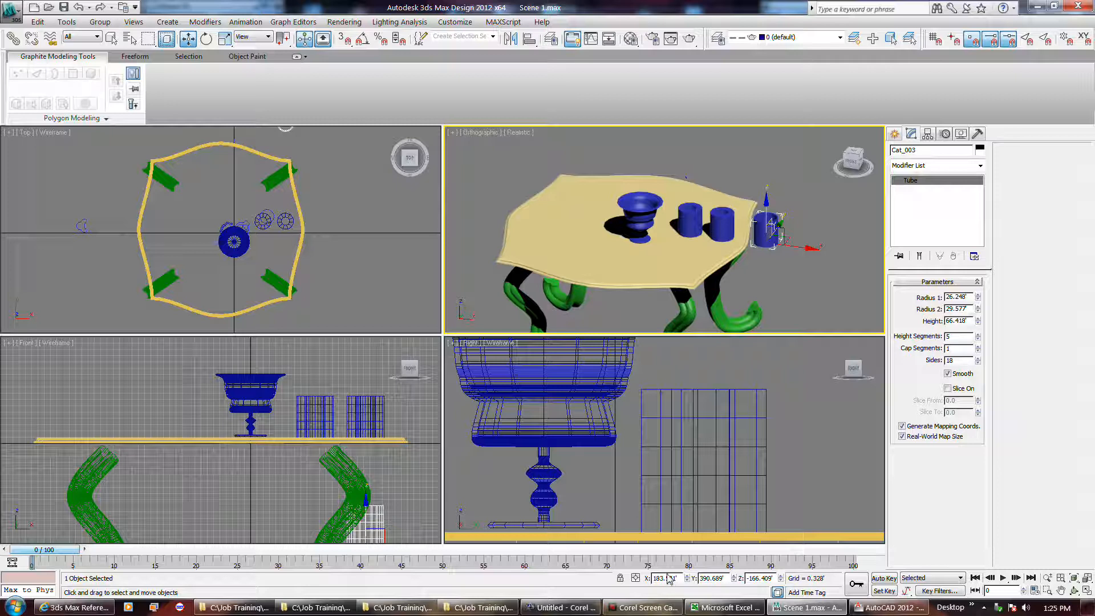
Move the selected tube beside the table to the world origin by setting its X, Y and Z positions to 0
{"action": "left_click", "coordinate": [667, 573]}
{"action": "double_click", "coordinate": [667, 576]}
{"action": "type", "text": "0"}
{"action": "double_click", "coordinate": [707, 578]}
{"action": "type", "text": "0"}
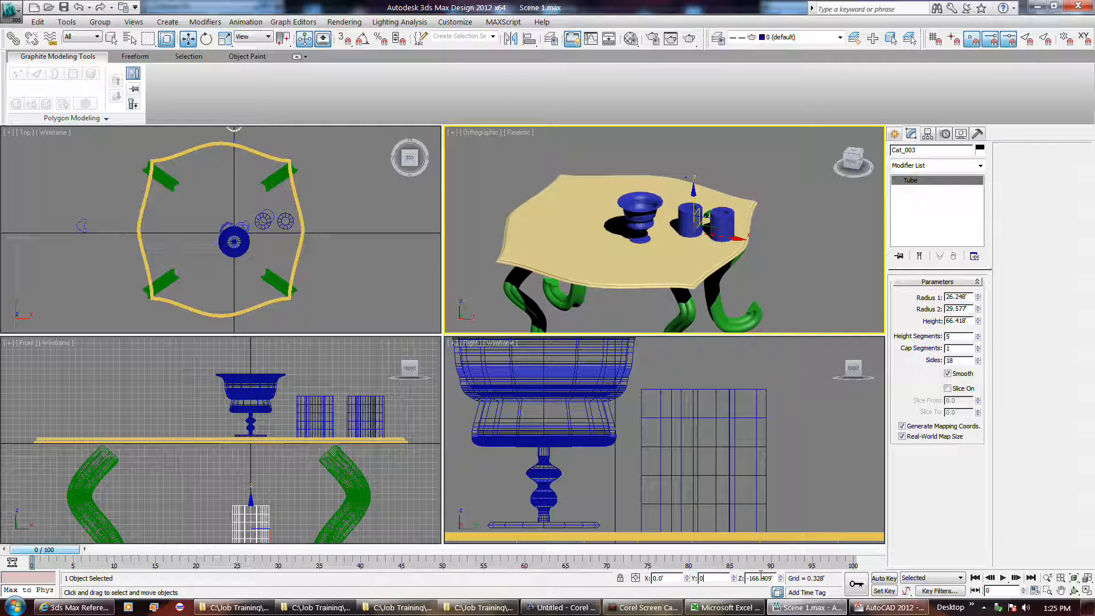
{"action": "key", "text": "Return"}
{"action": "left_click", "coordinate": [752, 579]}
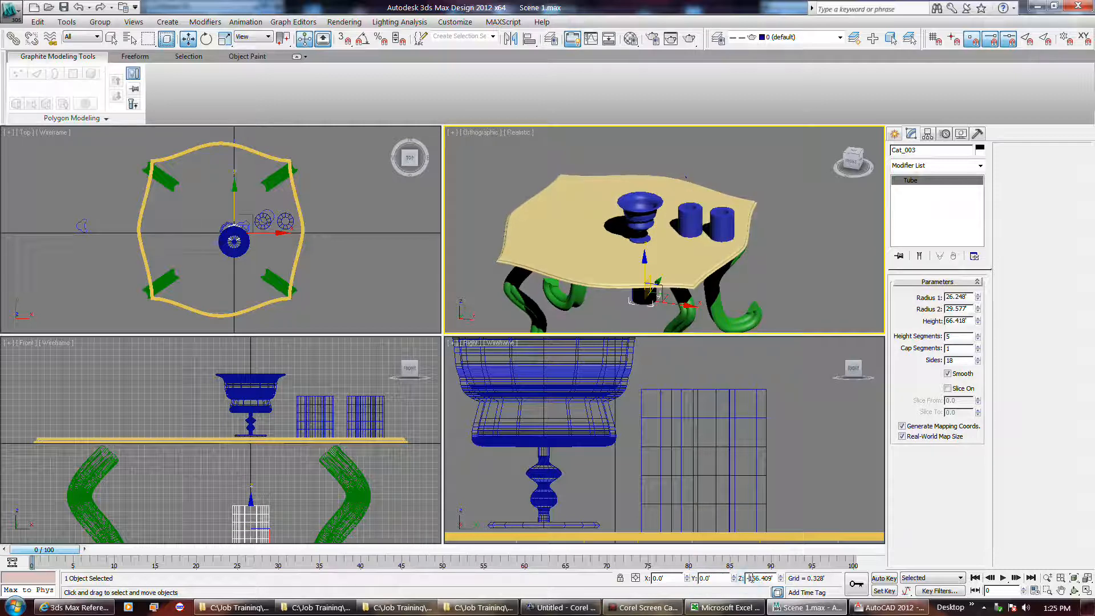
{"action": "double_click", "coordinate": [751, 578]}
{"action": "type", "text": "0"}
{"action": "key", "text": "Return"}
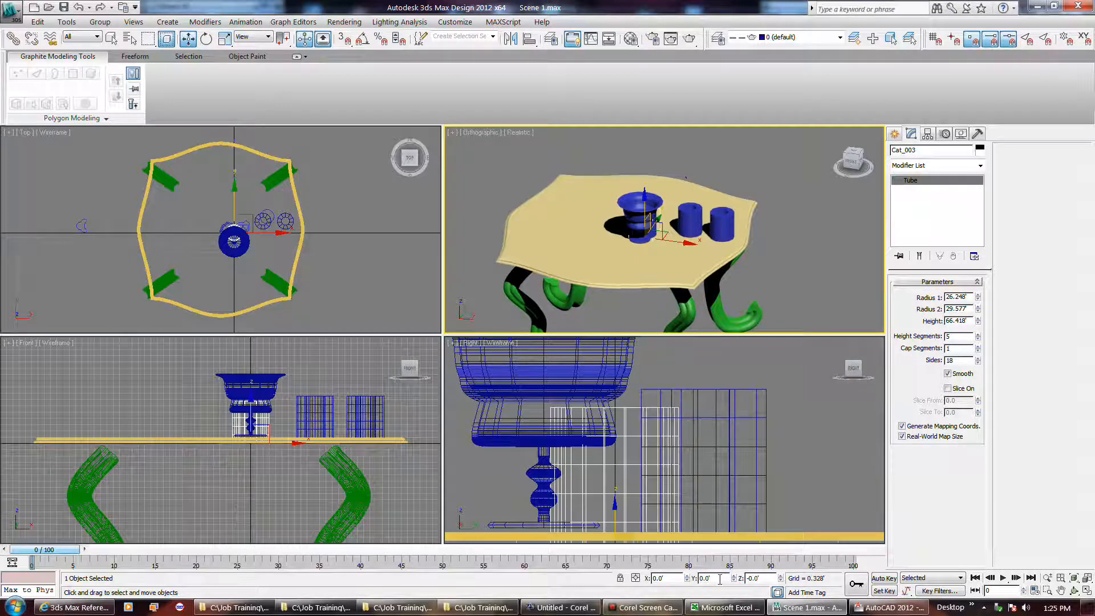
{"action": "double_click", "coordinate": [758, 578]}
{"action": "type", "text": "0"}
Move the tube along the X axis to 50 and finally to -250, keeping it on the tabletop
{"action": "left_click", "coordinate": [718, 578]}
{"action": "double_click", "coordinate": [675, 579]}
{"action": "type", "text": "2"}
{"action": "key", "text": "Return"}
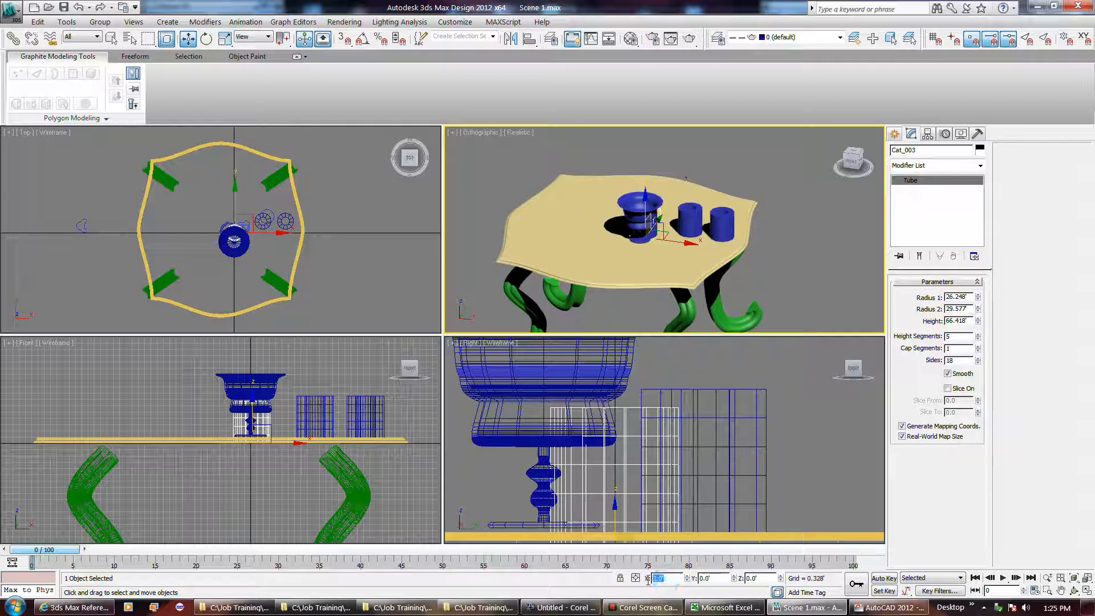
{"action": "type", "text": "50"}
{"action": "key", "text": "Return"}
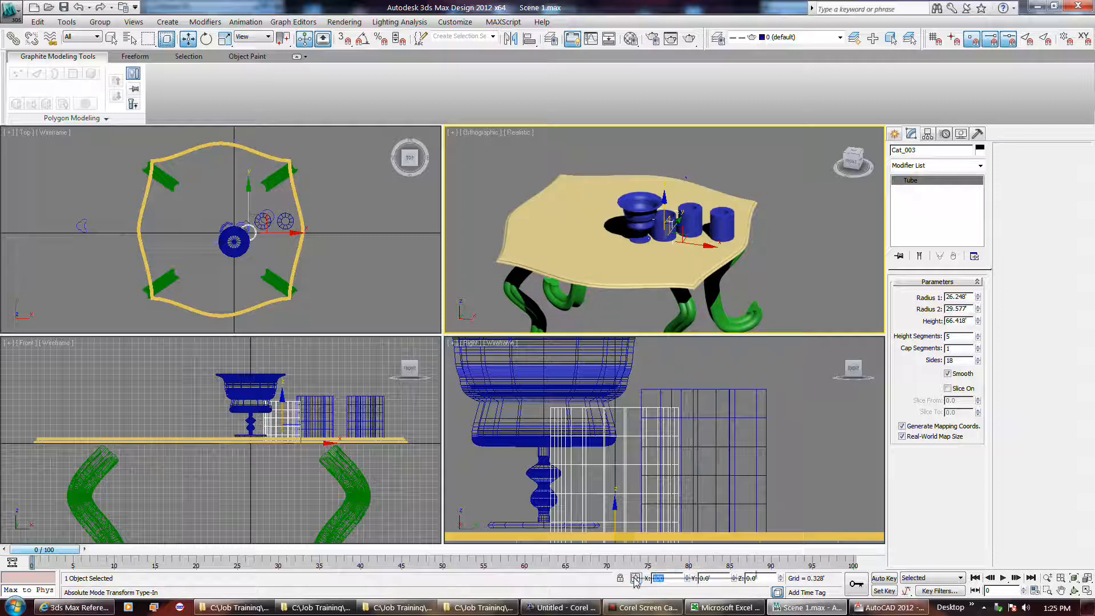
{"action": "key", "text": "Return"}
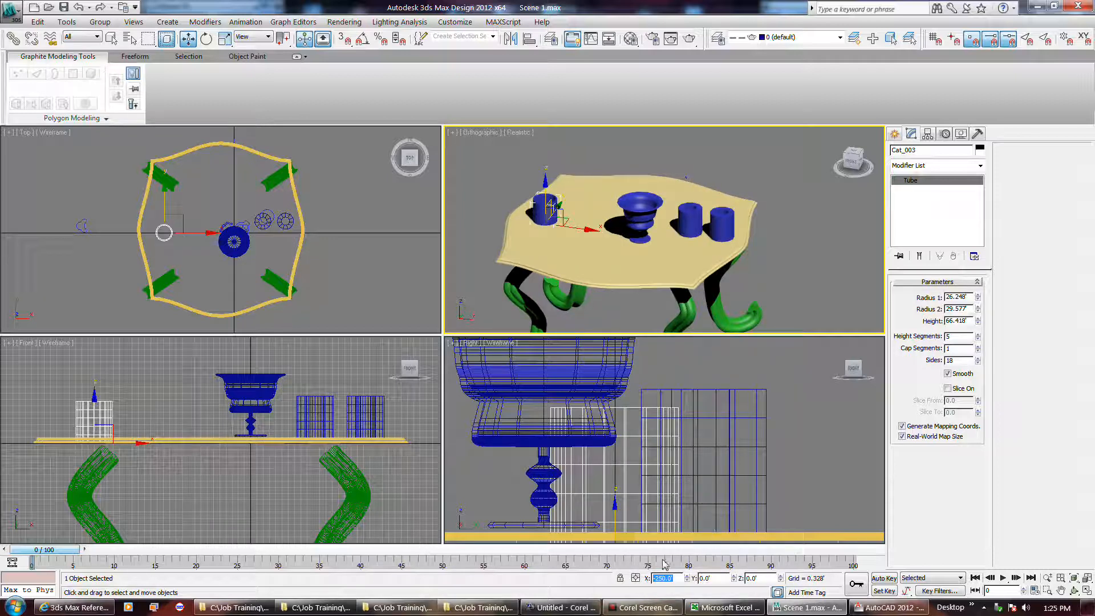
Switch the transform entry to relative offset mode and shift the tube by 36 along X
{"action": "left_click", "coordinate": [637, 579]}
{"action": "double_click", "coordinate": [670, 578]}
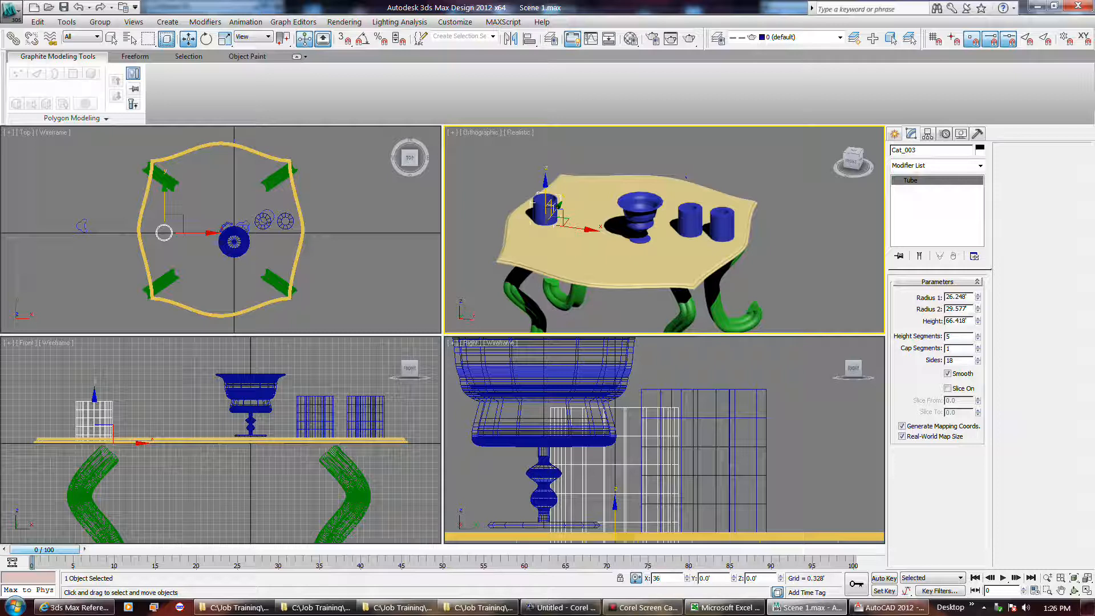
{"action": "type", "text": "36"}
{"action": "key", "text": "Return"}
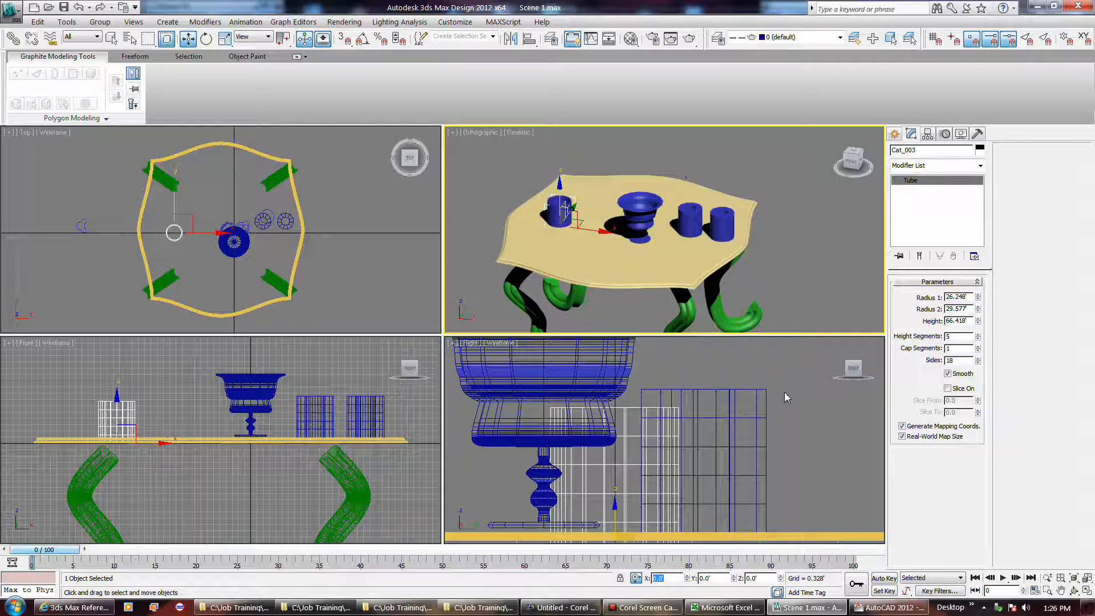
Open the Move Transform Type-In for the tube to view its absolute and offset coordinates, and close it
{"action": "right_click", "coordinate": [304, 42]}
{"action": "left_click", "coordinate": [301, 39]}
{"action": "right_click", "coordinate": [187, 40]}
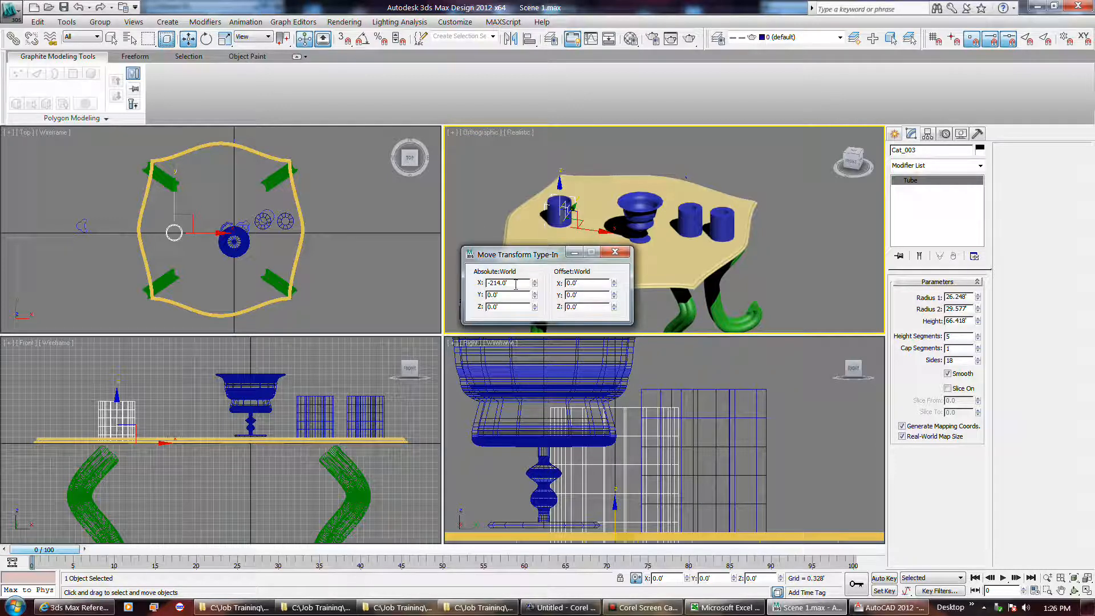
{"action": "left_click", "coordinate": [615, 251]}
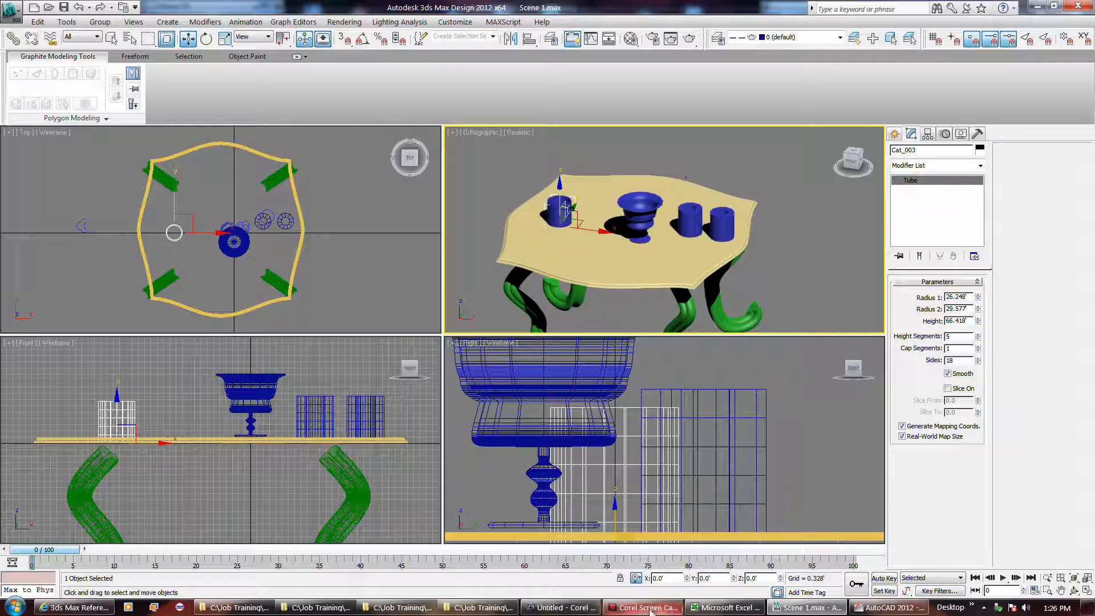
Scale the tube non-uniformly, widening it in the horizontal XY plane
{"action": "key", "text": "r"}
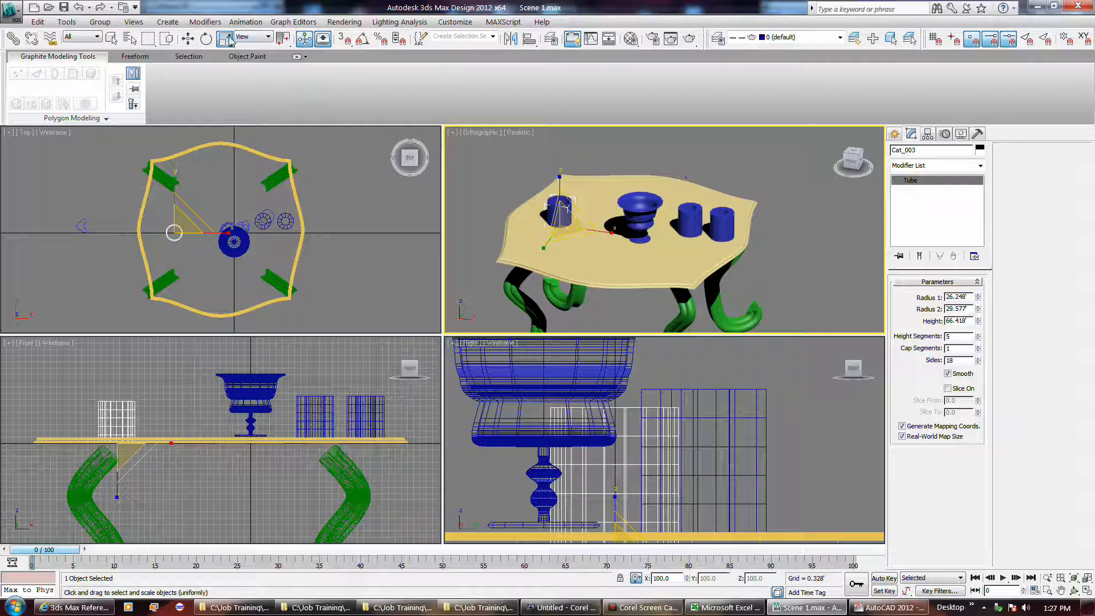
{"action": "left_click", "coordinate": [187, 38]}
{"action": "left_click", "coordinate": [225, 38]}
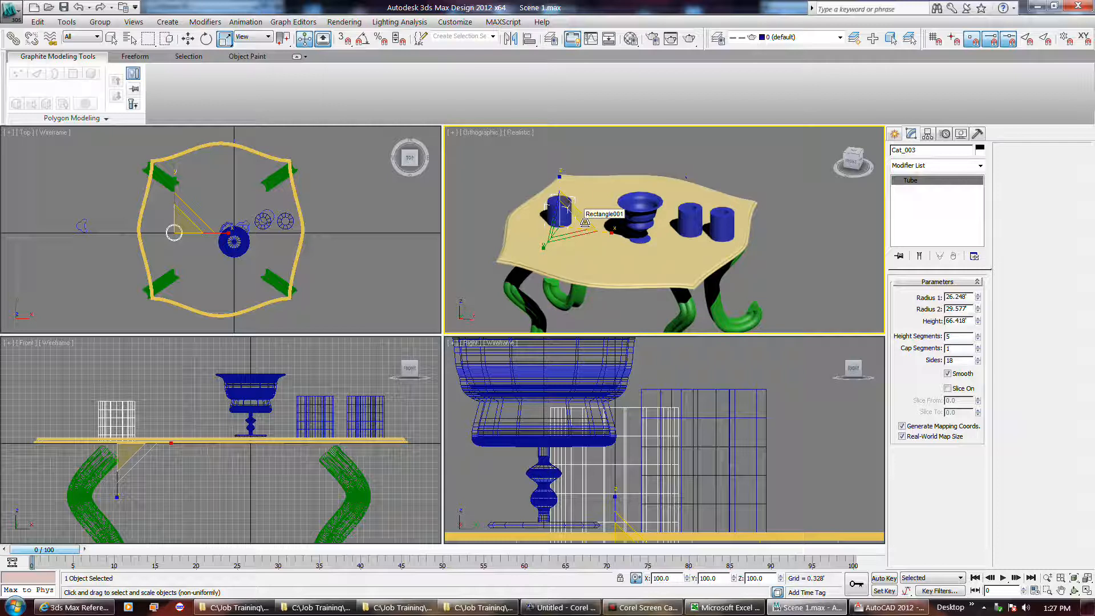
{"action": "left_click_drag", "start_coordinate": [585, 222], "coordinate": [589, 218]}
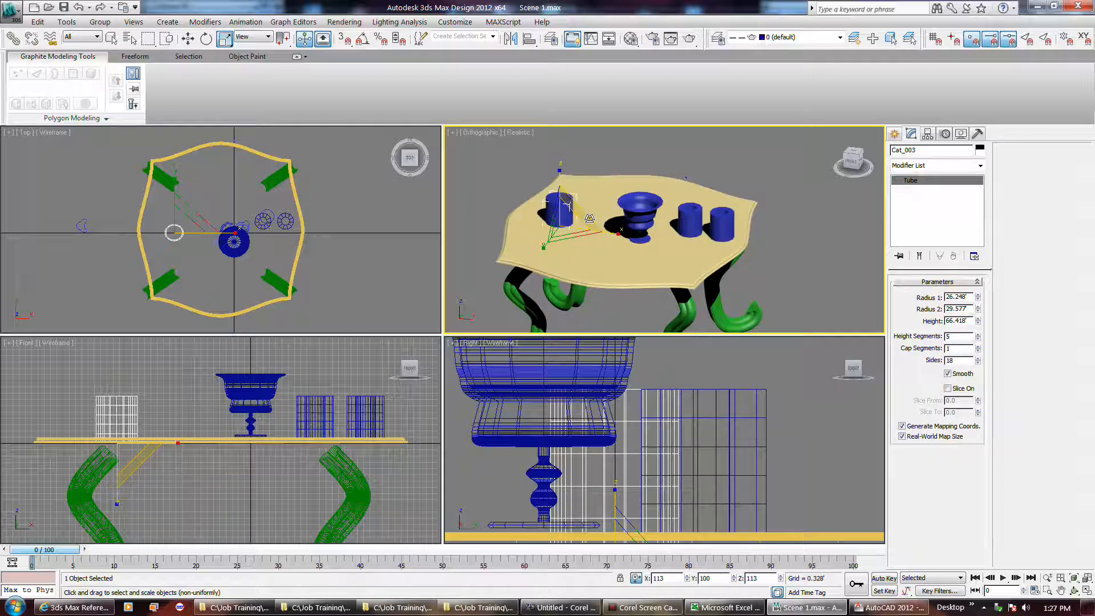
{"action": "left_click", "coordinate": [568, 237]}
{"action": "left_click_drag", "start_coordinate": [569, 237], "coordinate": [575, 244]}
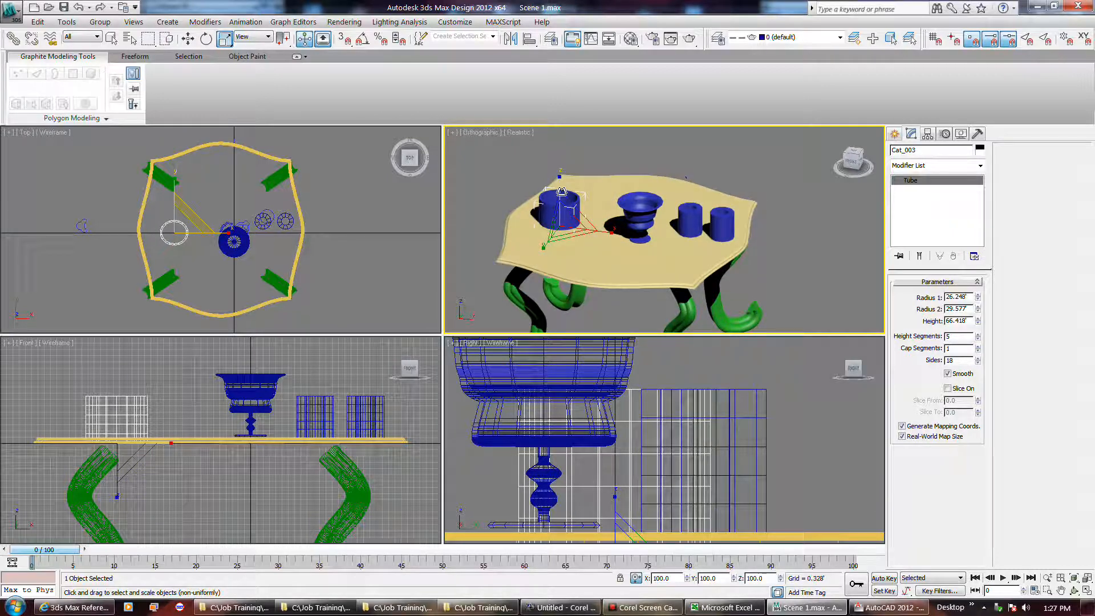
Squash-scale the tube along its vertical axis, reselect it after picking the tabletop, and enlarge it into a taller cylinder
{"action": "left_click", "coordinate": [224, 41]}
{"action": "left_click_drag", "start_coordinate": [223, 43], "coordinate": [232, 100]}
{"action": "mouse_move", "coordinate": [563, 180]}
{"action": "left_mouse_down"}
{"action": "mouse_move", "coordinate": [563, 144]}
{"action": "mouse_move", "coordinate": [567, 223]}
{"action": "mouse_move", "coordinate": [566, 176]}
{"action": "mouse_move", "coordinate": [571, 187]}
{"action": "mouse_move", "coordinate": [568, 205]}
{"action": "mouse_move", "coordinate": [559, 177]}
{"action": "left_mouse_up"}
{"action": "left_click_drag", "start_coordinate": [229, 47], "coordinate": [225, 60]}
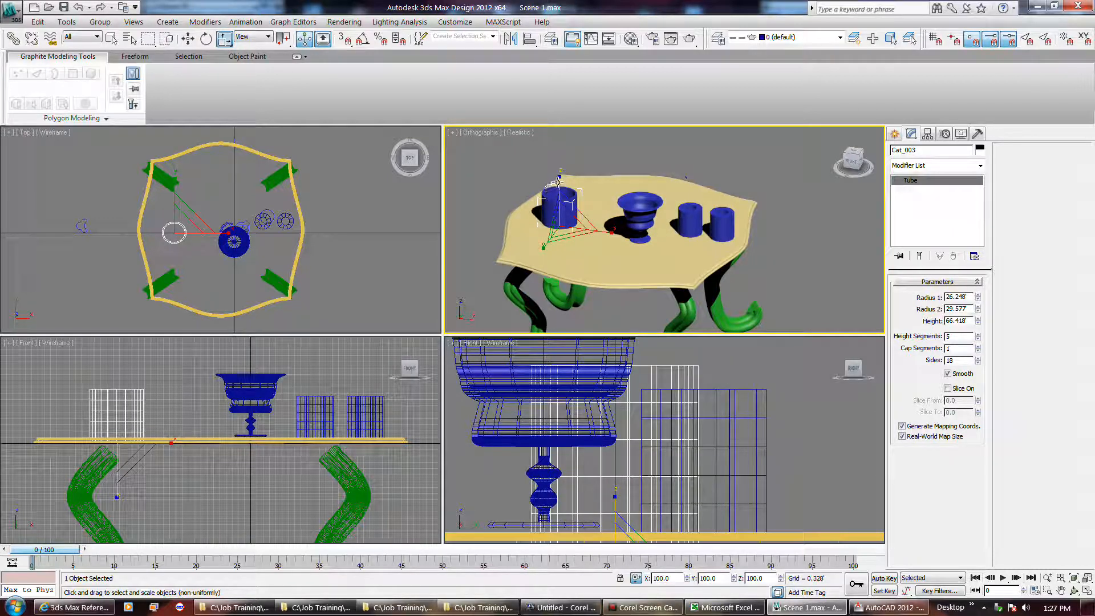
{"action": "left_click", "coordinate": [559, 200]}
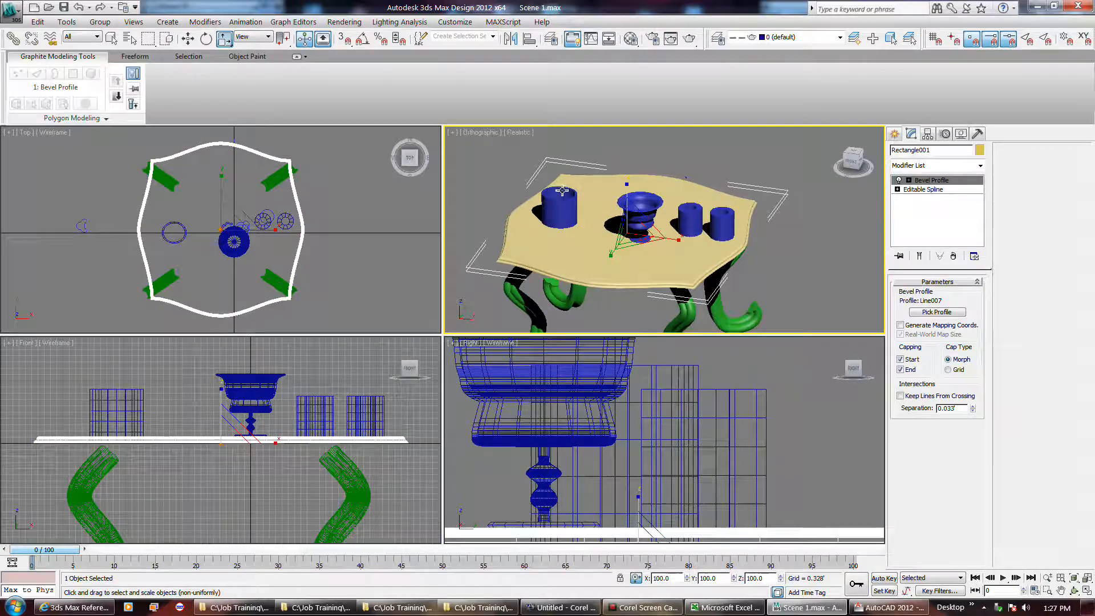
{"action": "left_click", "coordinate": [561, 189]}
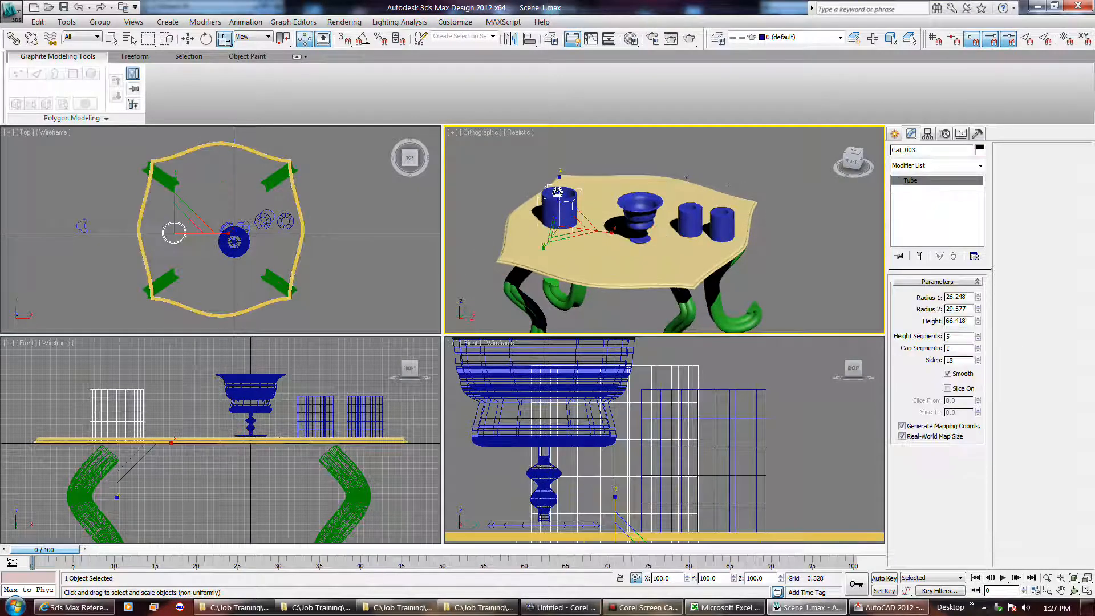
{"action": "left_click_drag", "start_coordinate": [561, 185], "coordinate": [579, 218]}
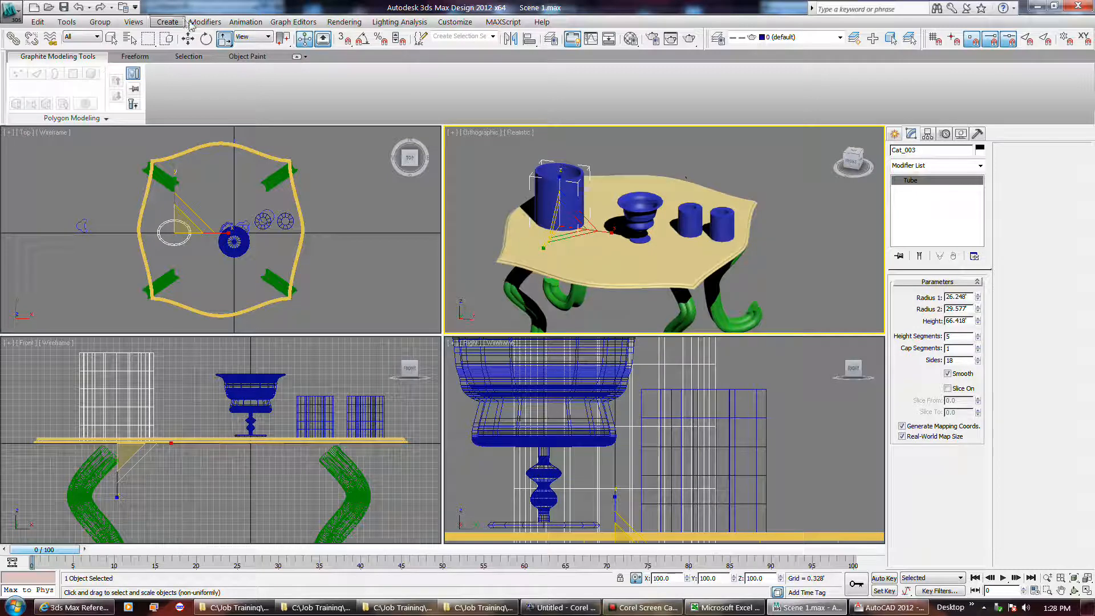
Tilt the tube freehand with the Rotate tool, undoing the first sideways tilt and leaning the tube backward instead
{"action": "left_click", "coordinate": [206, 38]}
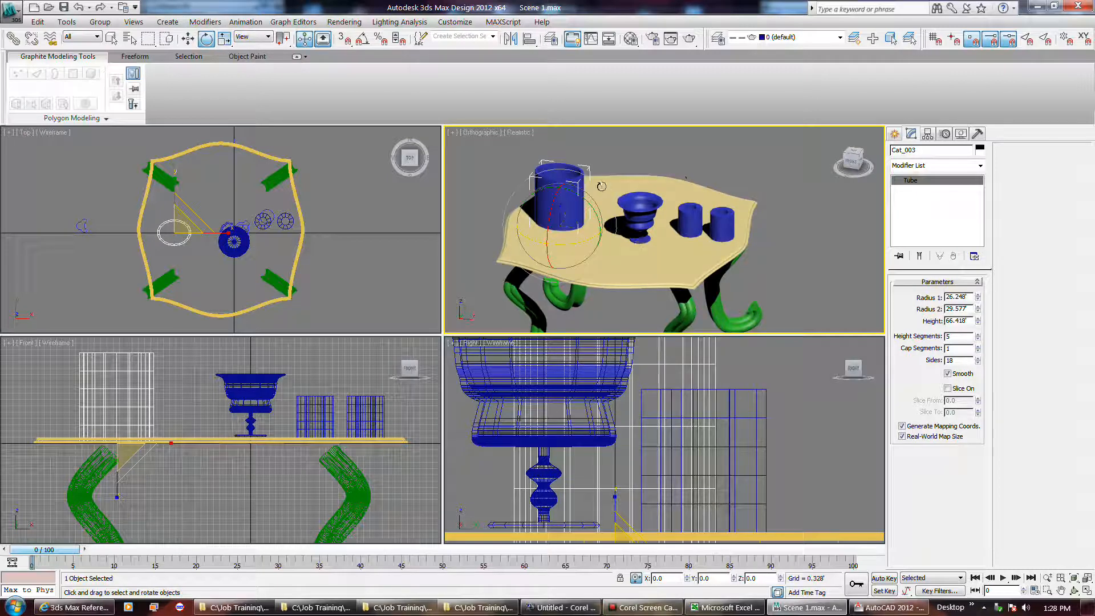
{"action": "mouse_move", "coordinate": [601, 185]}
{"action": "left_mouse_down"}
{"action": "mouse_move", "coordinate": [597, 193]}
{"action": "mouse_move", "coordinate": [580, 175]}
{"action": "mouse_move", "coordinate": [594, 182]}
{"action": "left_mouse_up"}
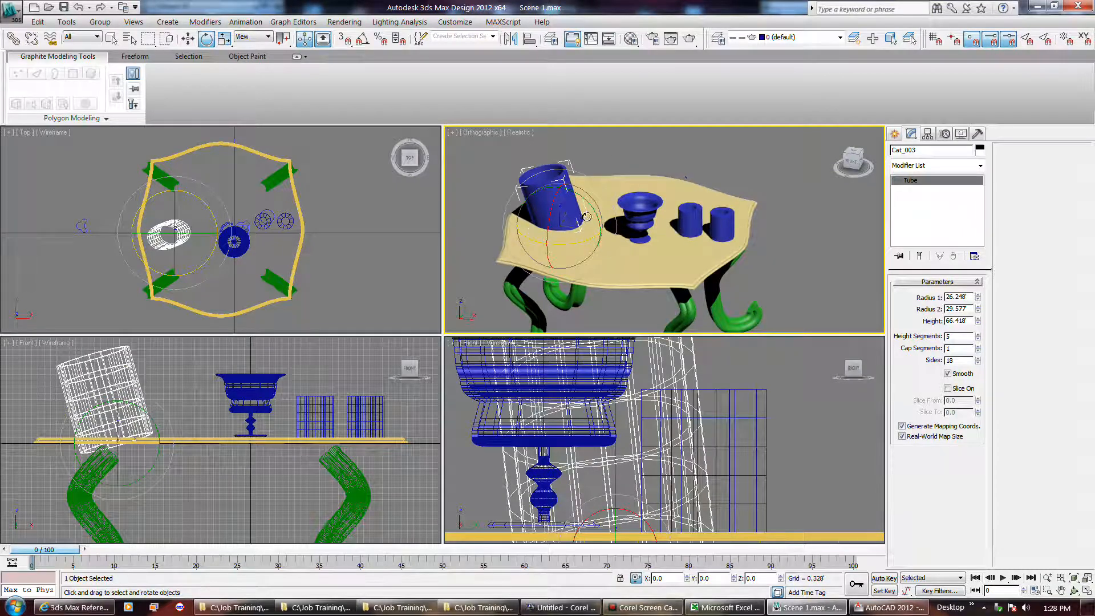
{"action": "key", "text": "ctrl+z"}
{"action": "left_click_drag", "start_coordinate": [594, 207], "coordinate": [523, 212]}
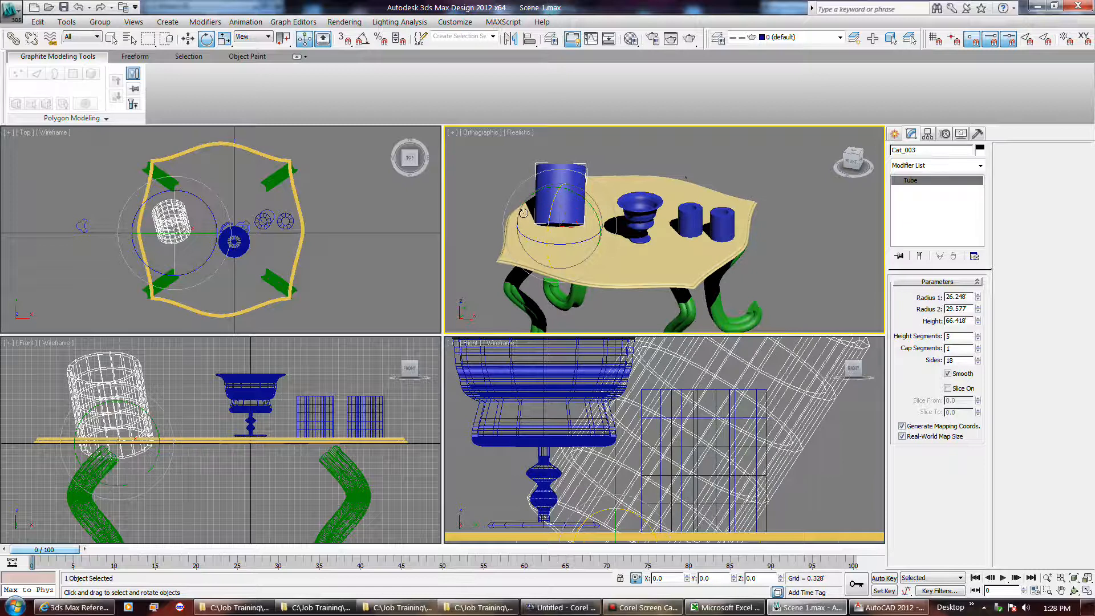
Try to rotate the tube by a 20-degree Y offset with the Orthographic view active, and undo that rotation
{"action": "left_click", "coordinate": [482, 224]}
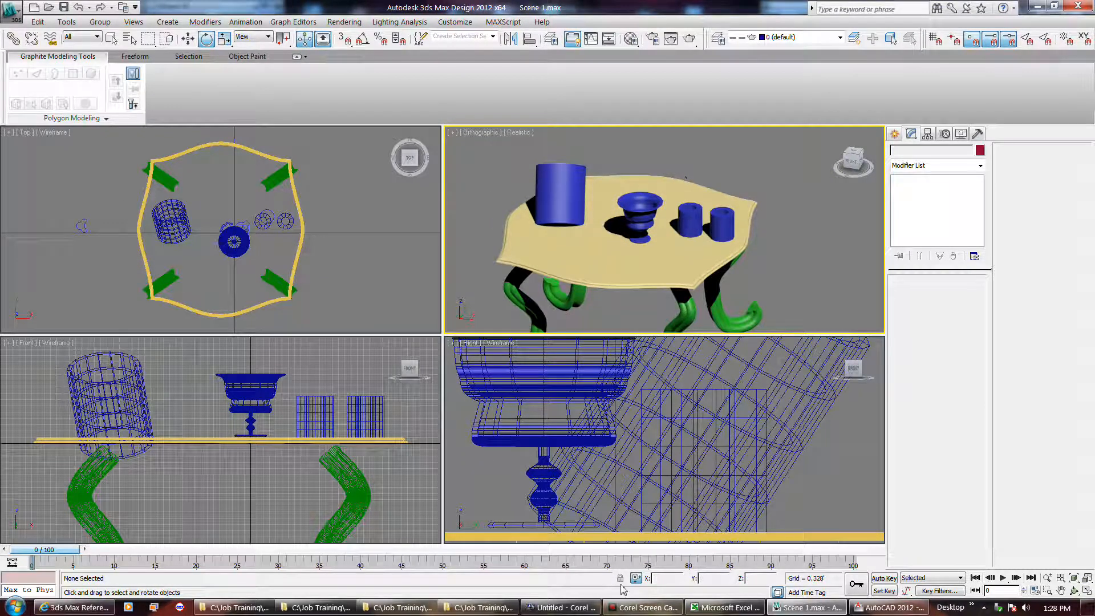
{"action": "left_click", "coordinate": [556, 184]}
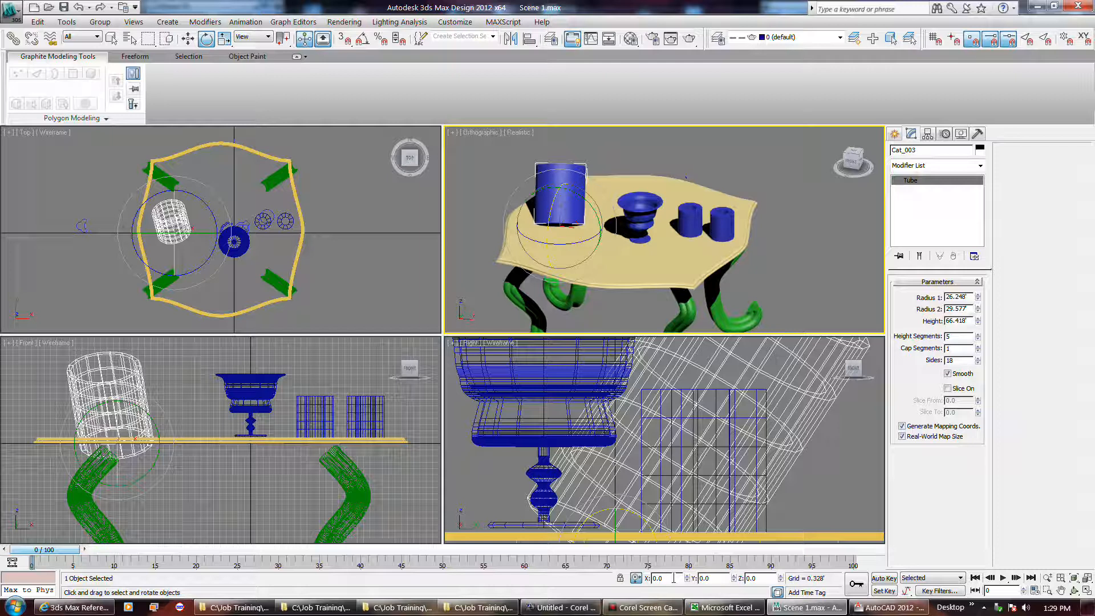
{"action": "double_click", "coordinate": [708, 579]}
{"action": "type", "text": "20"}
{"action": "key", "text": "Return"}
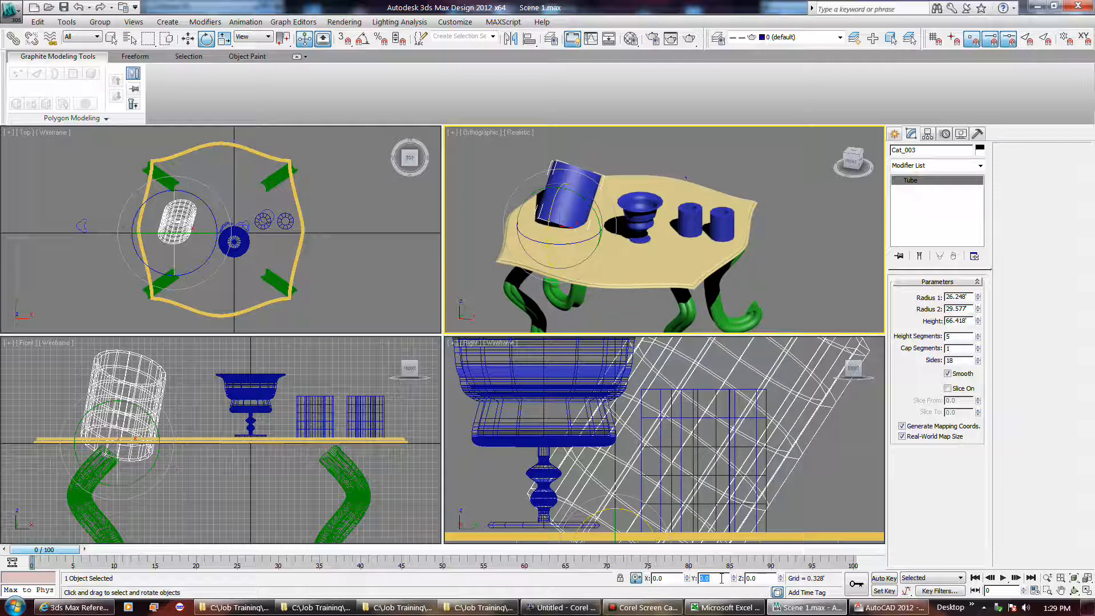
{"action": "left_click", "coordinate": [751, 581]}
{"action": "left_click", "coordinate": [699, 516]}
{"action": "key", "text": "ctrl+z"}
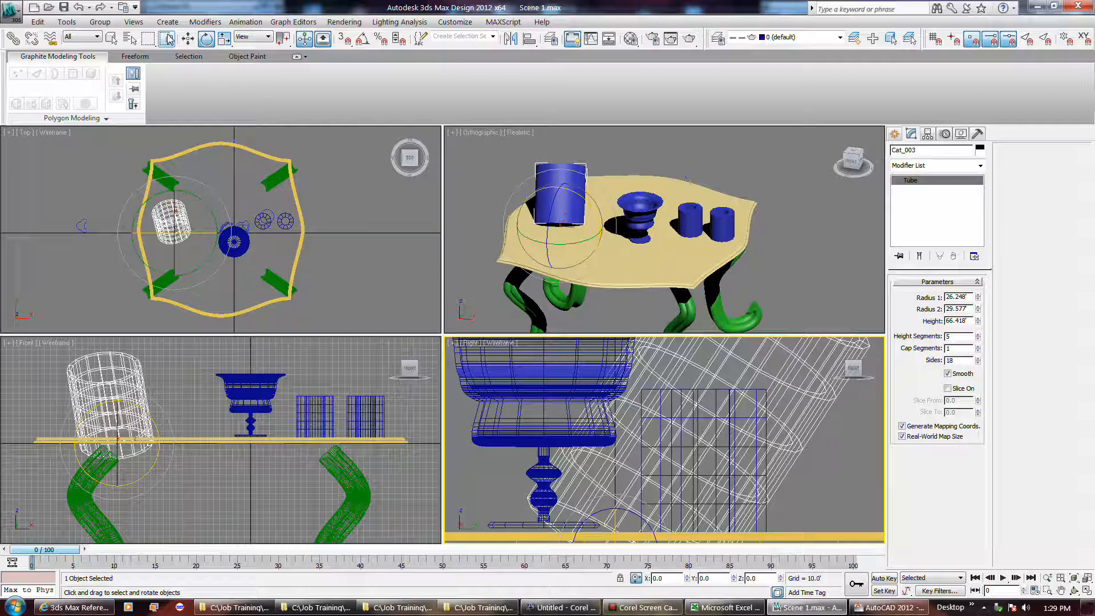
Rotate the tube about the Right viewport's Y axis by an offset of 20 degrees and another of 50 degrees
{"action": "left_click", "coordinate": [720, 578]}
{"action": "type", "text": "20"}
{"action": "key", "text": "Return"}
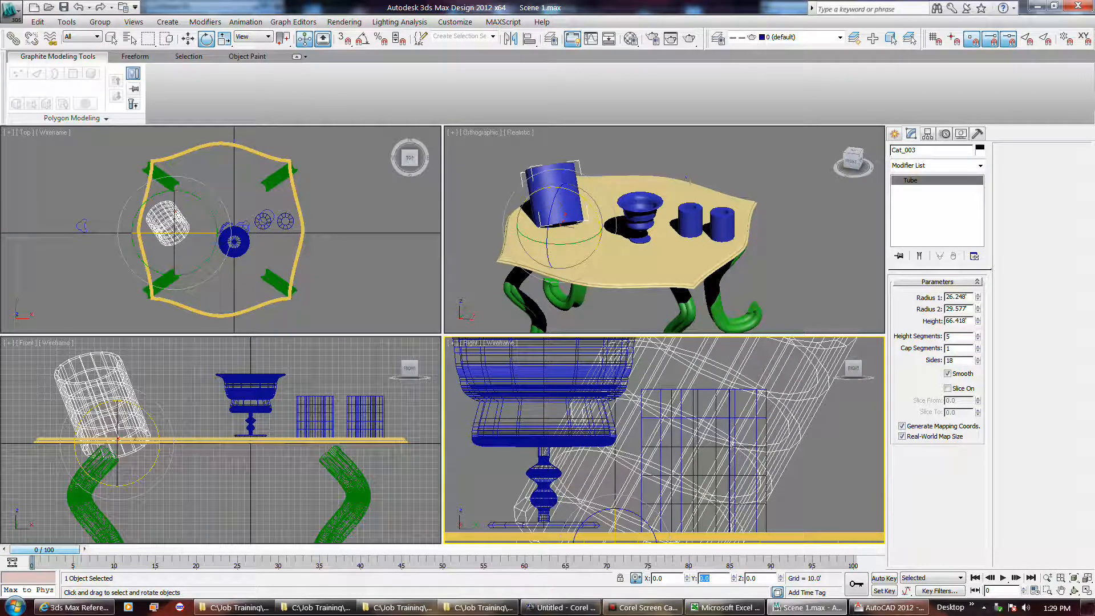
{"action": "type", "text": "50"}
{"action": "key", "text": "Return"}
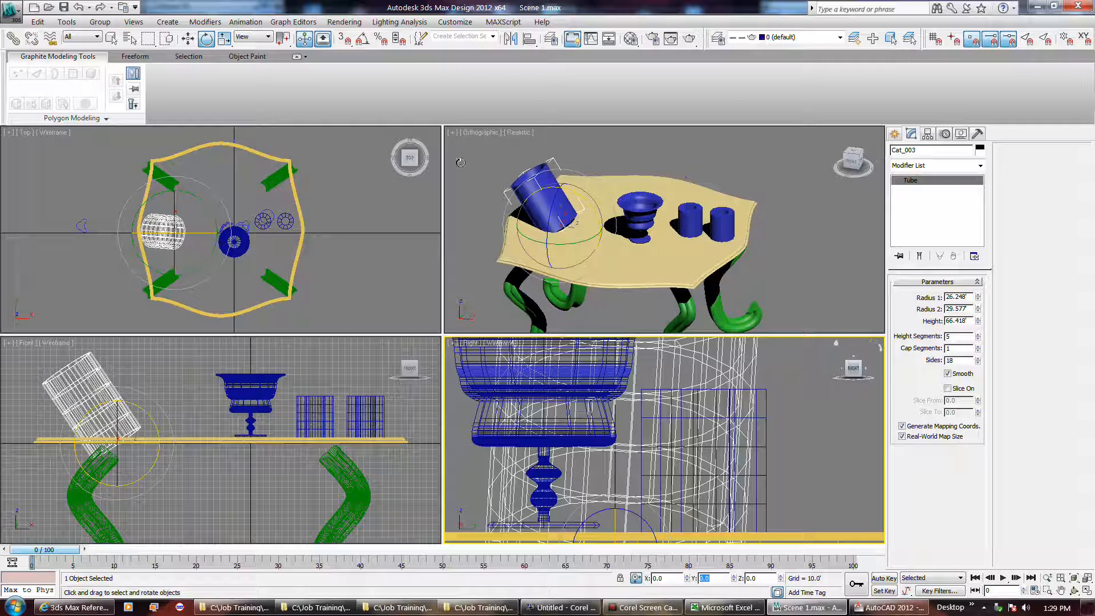
Move the tube by an offset of 50 along Y and 50 along X in the Right viewport's axes
{"action": "left_click", "coordinate": [189, 41]}
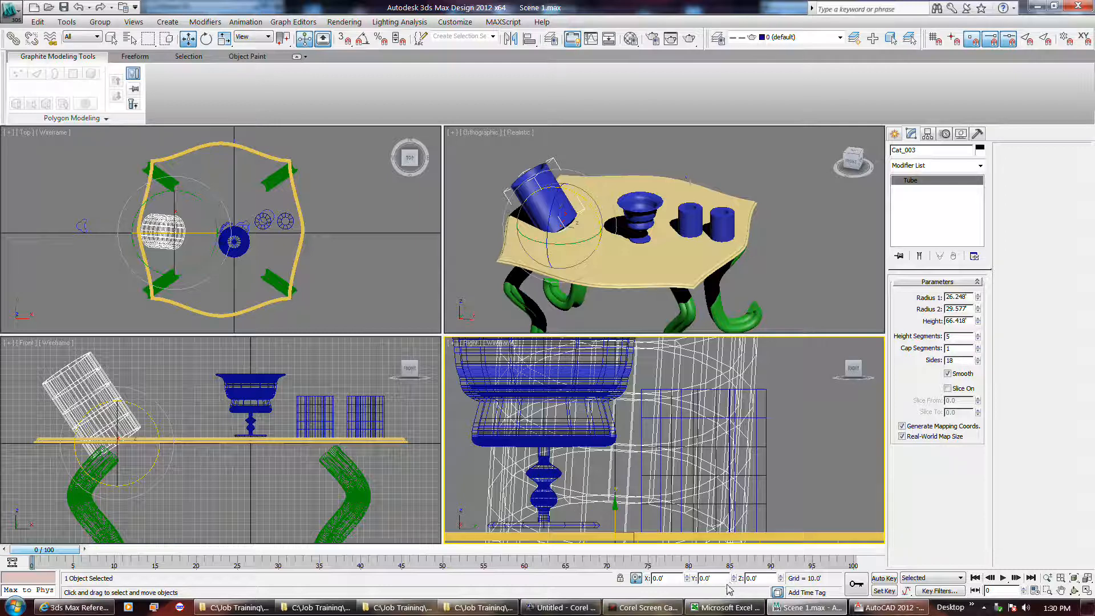
{"action": "double_click", "coordinate": [711, 578]}
{"action": "type", "text": "30"}
{"action": "key", "text": "Return"}
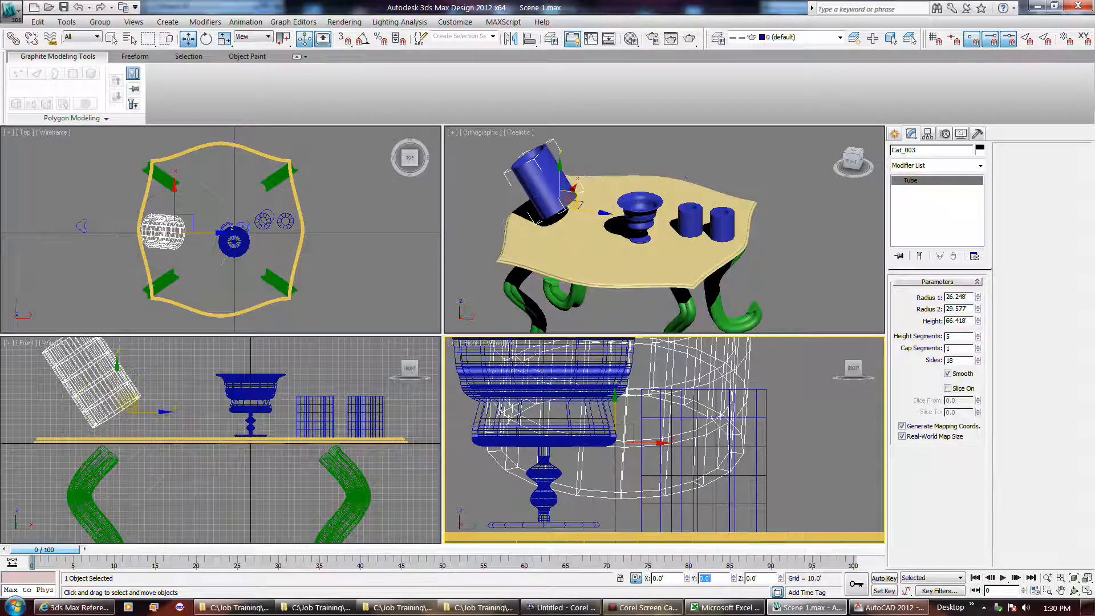
{"action": "double_click", "coordinate": [678, 577]}
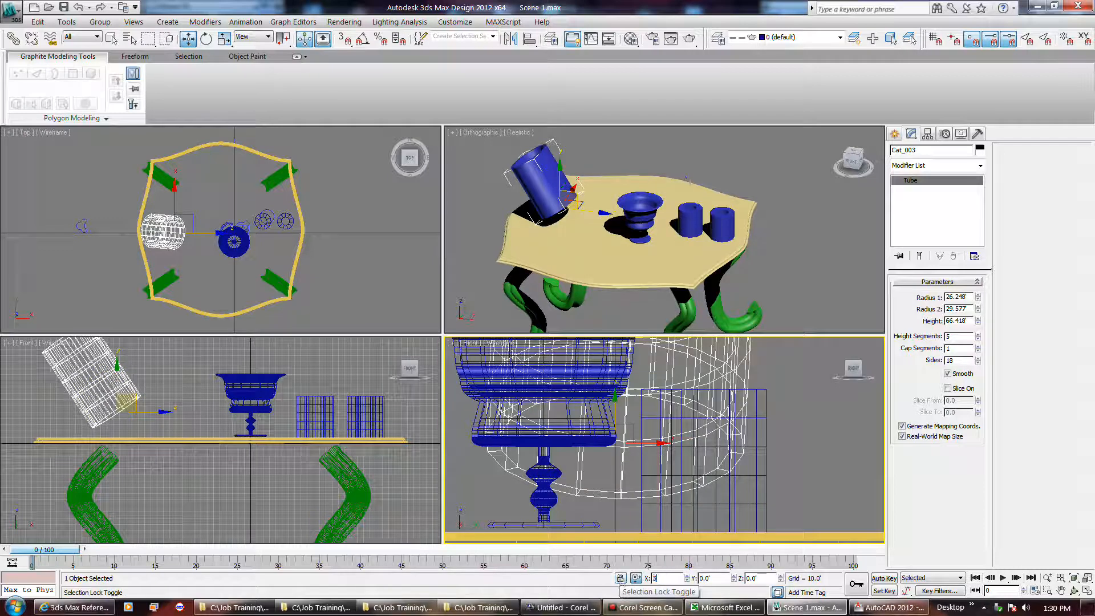
{"action": "type", "text": "30"}
{"action": "key", "text": "Return"}
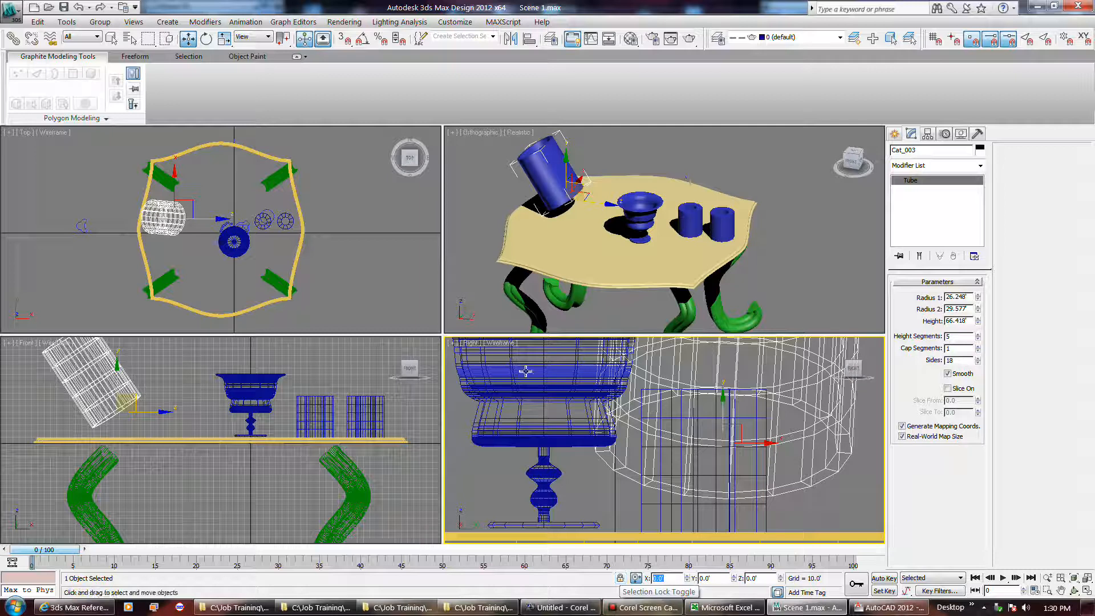
Try scaling the tube to 150 percent along the Right viewport's Y axis, and undo it from the Orthographic view
{"action": "left_click", "coordinate": [224, 39]}
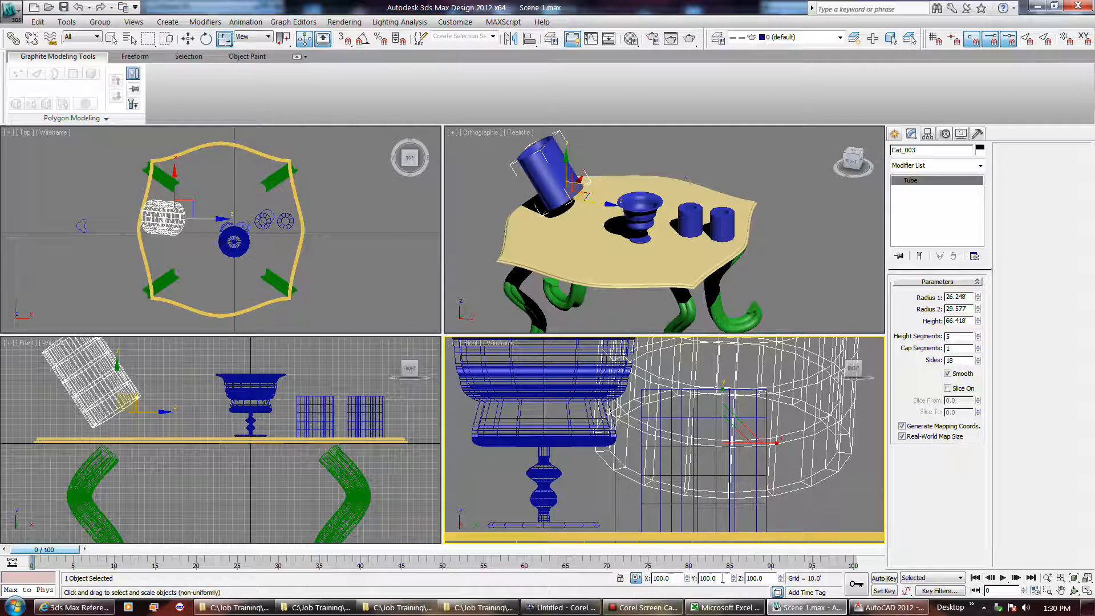
{"action": "left_click_drag", "start_coordinate": [725, 579], "coordinate": [677, 580]}
{"action": "type", "text": "150"}
{"action": "key", "text": "Return"}
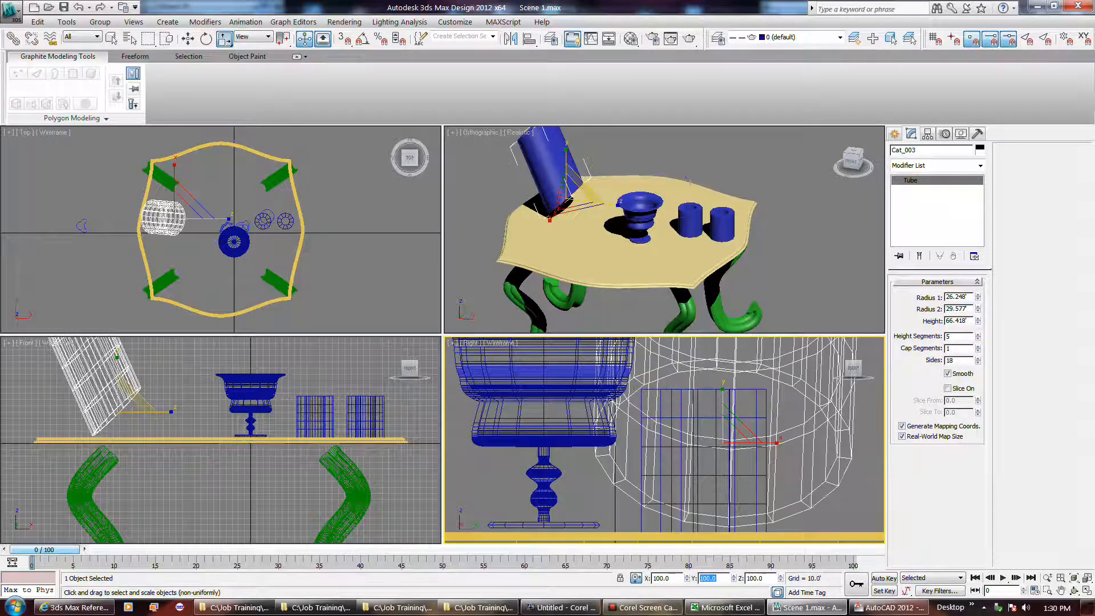
{"action": "right_click", "coordinate": [610, 314]}
{"action": "key", "text": "ctrl+z"}
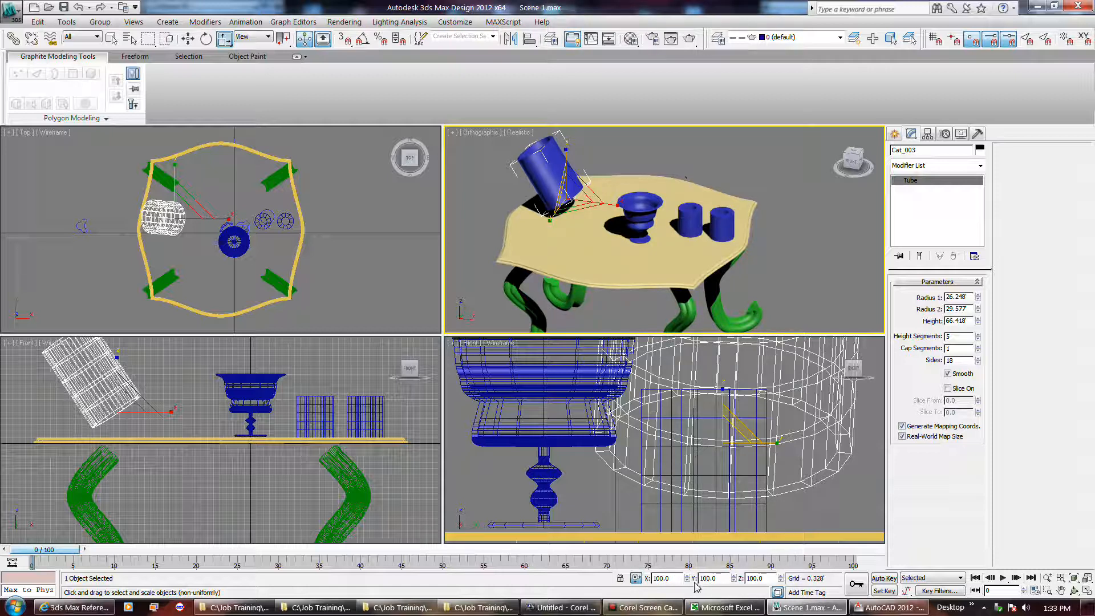
Nudge the tube's X scale offset and activate the Move tool
{"action": "left_click_drag", "start_coordinate": [687, 579], "coordinate": [716, 553]}
{"action": "left_click", "coordinate": [188, 38]}
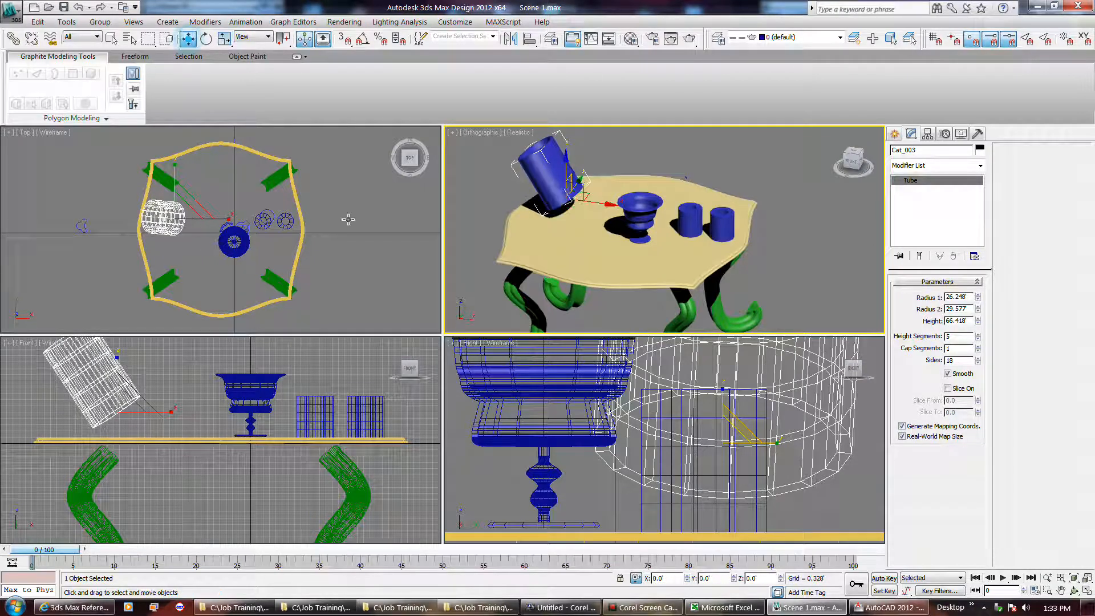
Nudge the tube's position with small X and Y move offsets and review the available reference coordinate systems
{"action": "left_click_drag", "start_coordinate": [687, 579], "coordinate": [734, 578]}
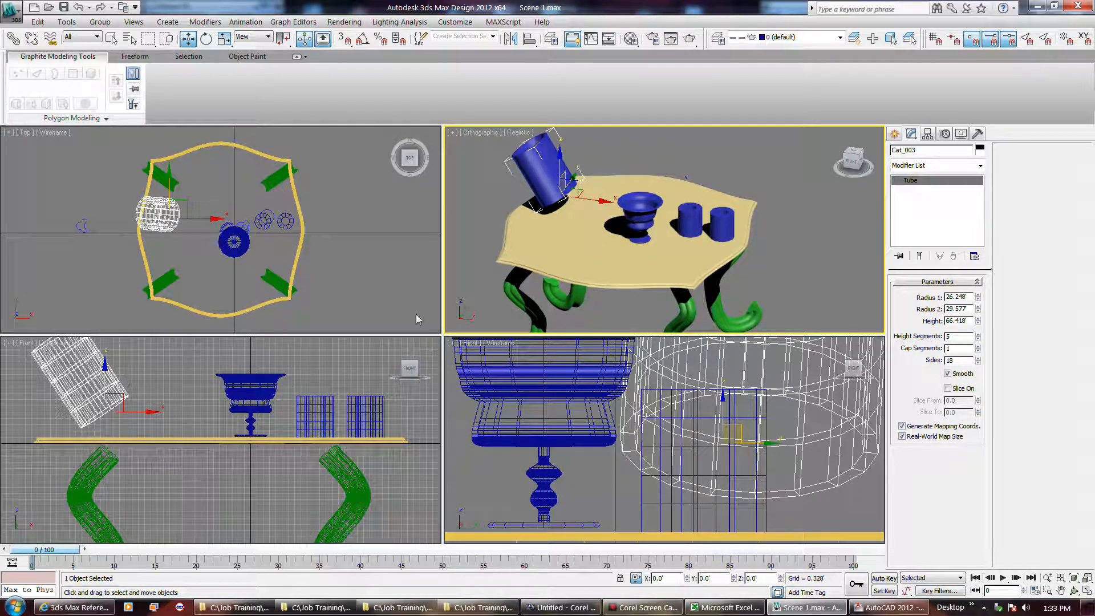
{"action": "left_click", "coordinate": [269, 38]}
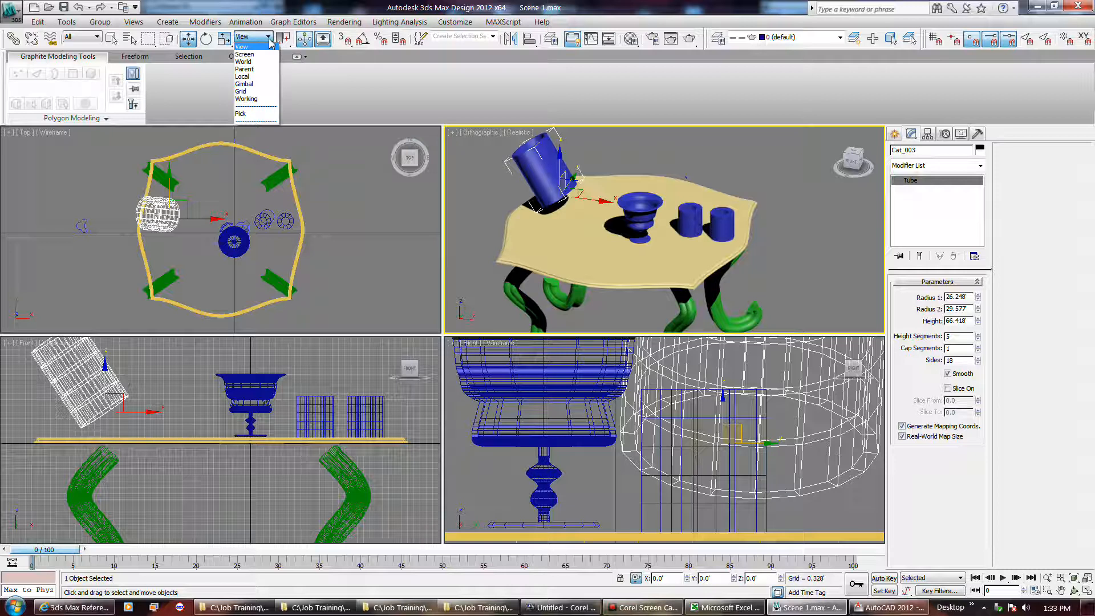
{"action": "left_click", "coordinate": [271, 42]}
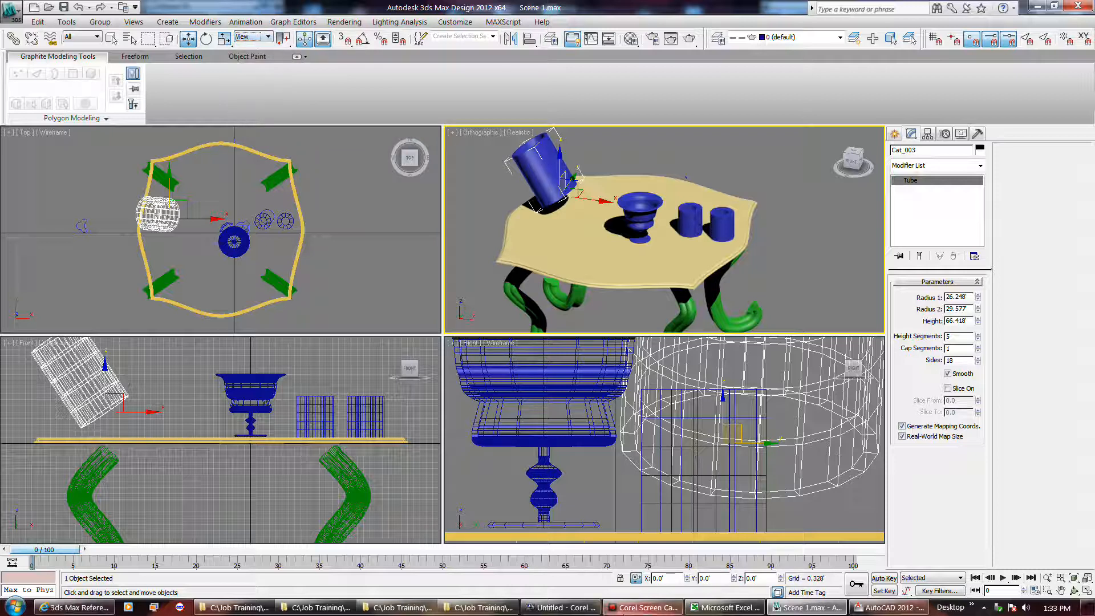
{"action": "left_click", "coordinate": [631, 611]}
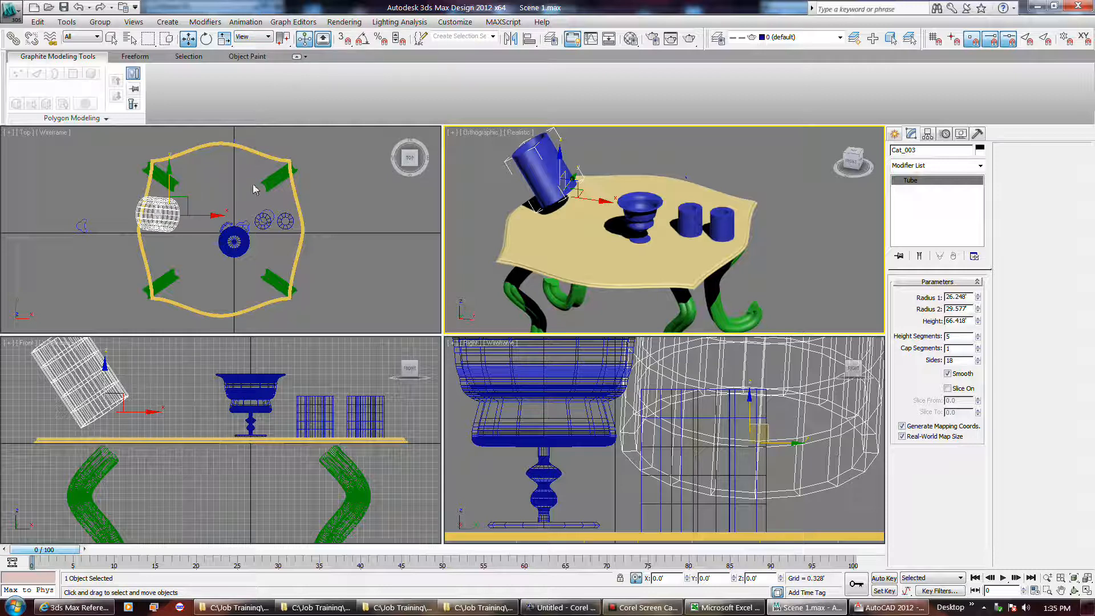
Set the Move tool's reference coordinate system to Local and move the tilted tube slightly along its own Z axis
{"action": "left_click", "coordinate": [272, 38]}
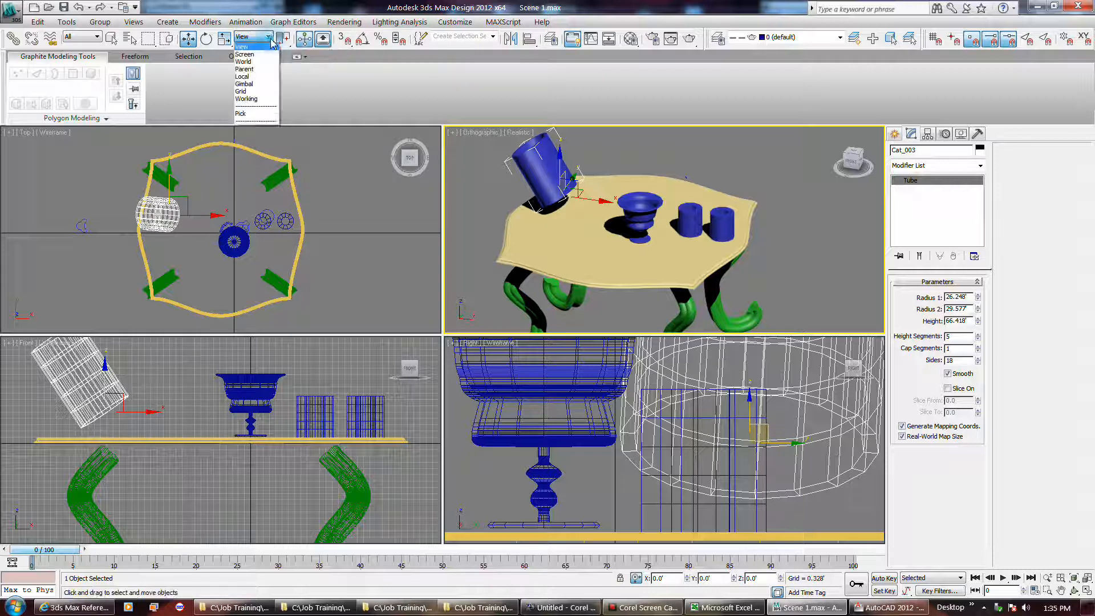
{"action": "left_click", "coordinate": [259, 77]}
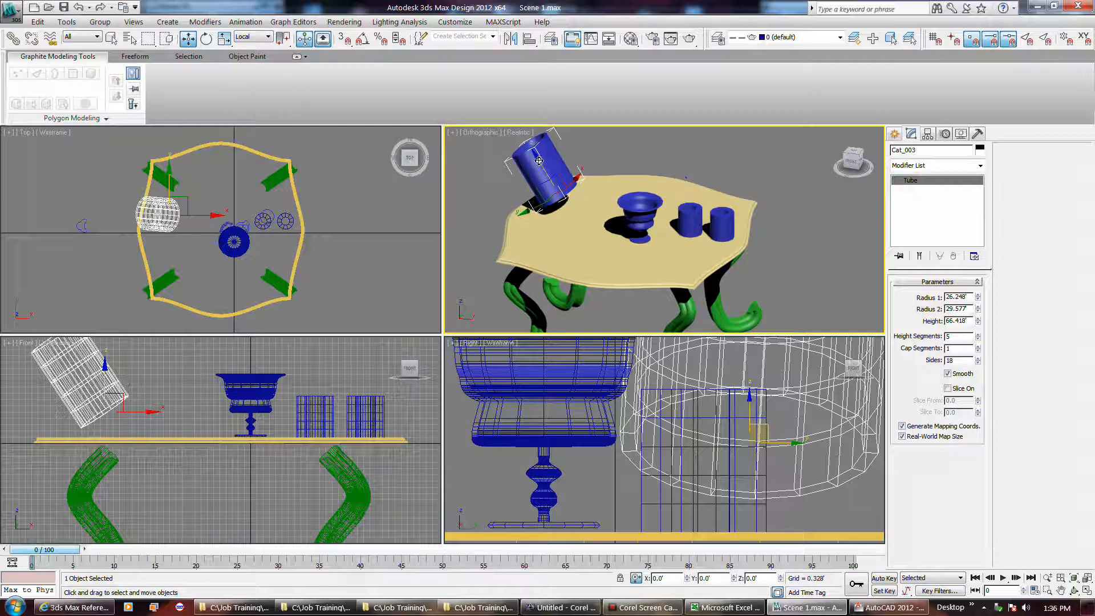
{"action": "mouse_move", "coordinate": [539, 161]}
{"action": "left_mouse_down"}
{"action": "mouse_move", "coordinate": [551, 170]}
{"action": "mouse_move", "coordinate": [551, 156]}
{"action": "left_mouse_up"}
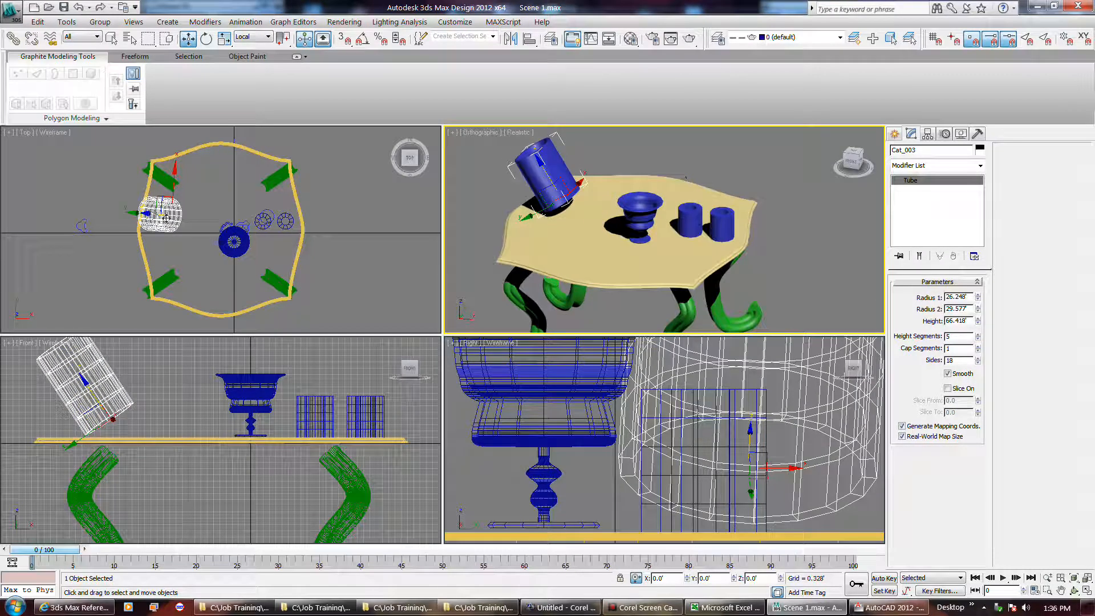
Examine the local axes of the goblet, the outer small tube and a table leg, checking the leg's axes in the Front view
{"action": "left_click", "coordinate": [246, 239]}
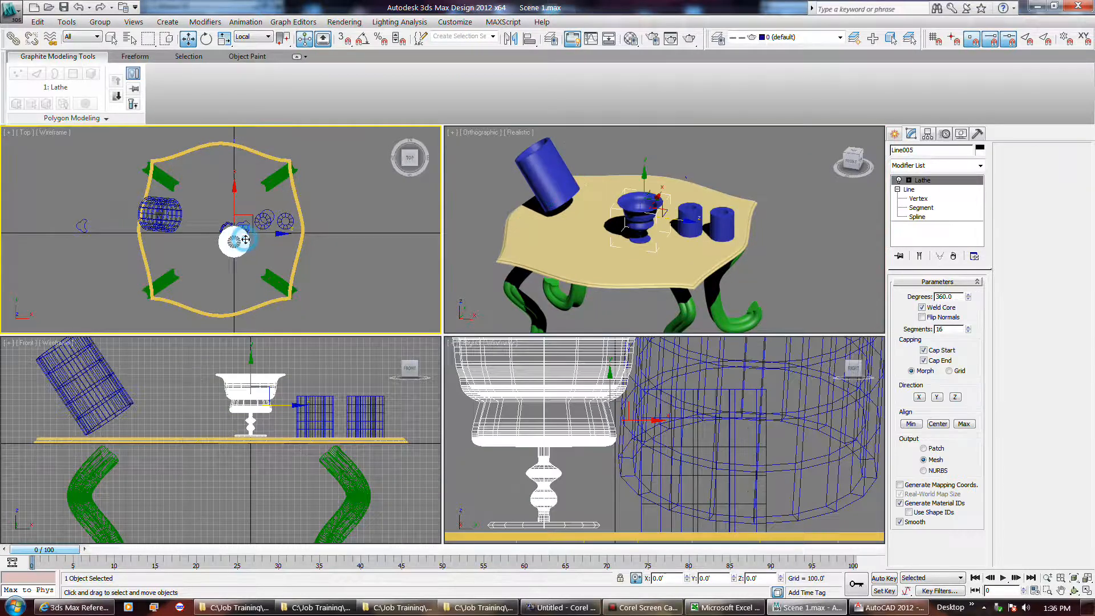
{"action": "left_click", "coordinate": [291, 220]}
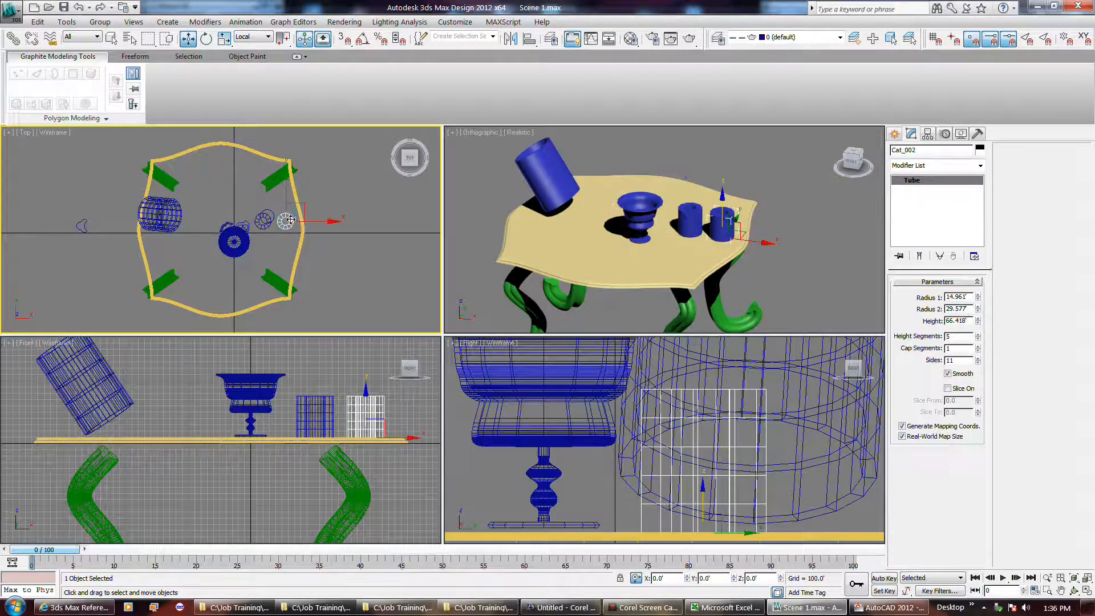
{"action": "left_click", "coordinate": [300, 191]}
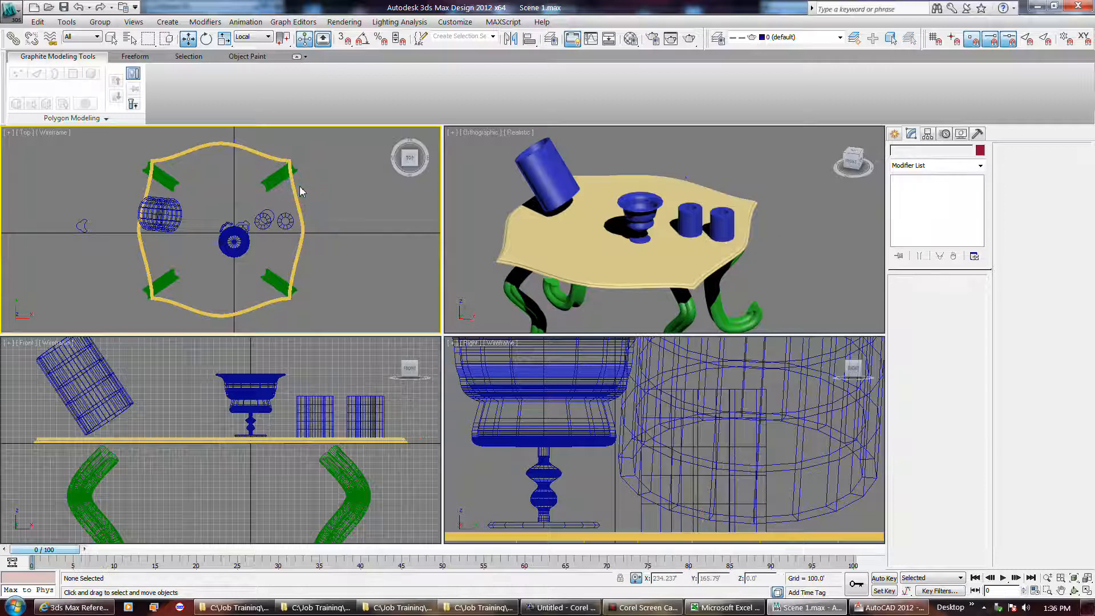
{"action": "left_click", "coordinate": [292, 188]}
{"action": "left_click", "coordinate": [278, 179]}
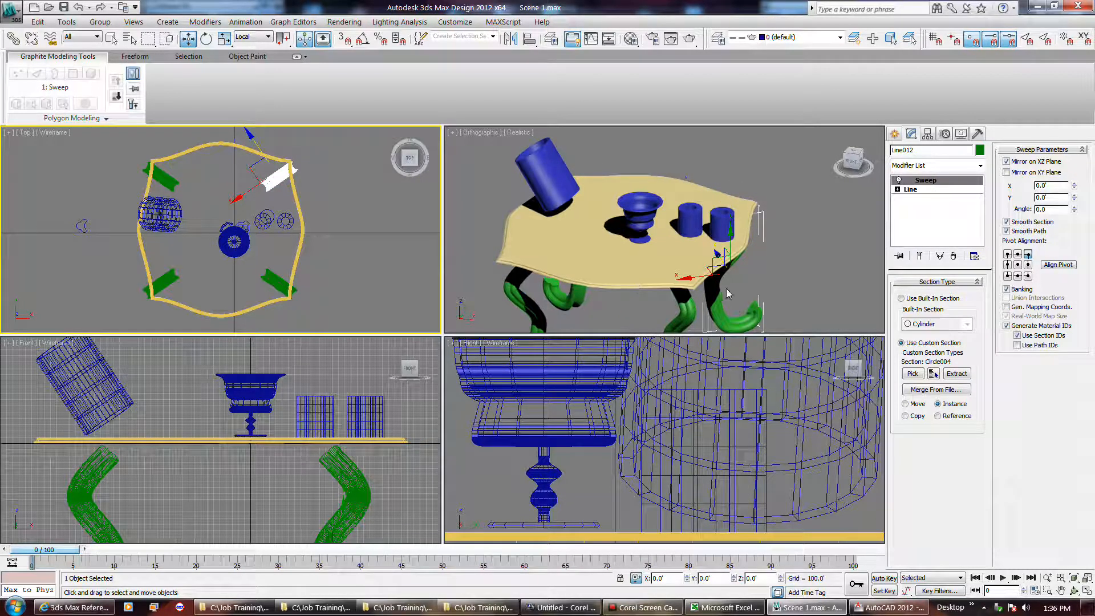
{"action": "right_click", "coordinate": [342, 358]}
{"action": "scroll", "coordinate": [347, 349], "scroll_direction": "down", "scroll_amount": 2}
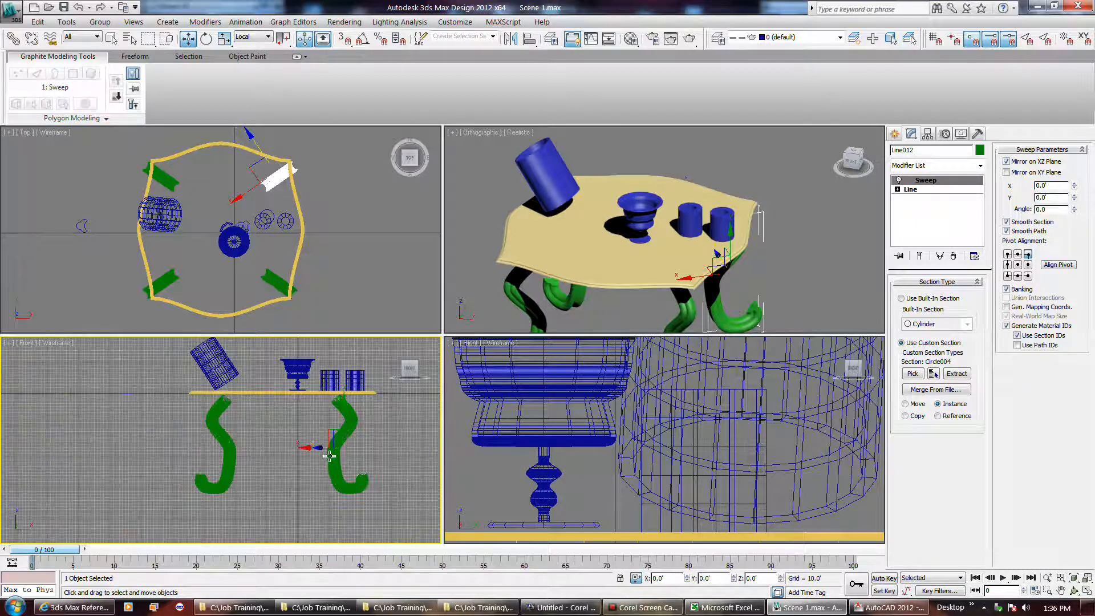
{"action": "scroll", "coordinate": [330, 452], "scroll_direction": "up", "scroll_amount": 1}
{"action": "scroll", "coordinate": [330, 453], "scroll_direction": "up", "scroll_amount": 1}
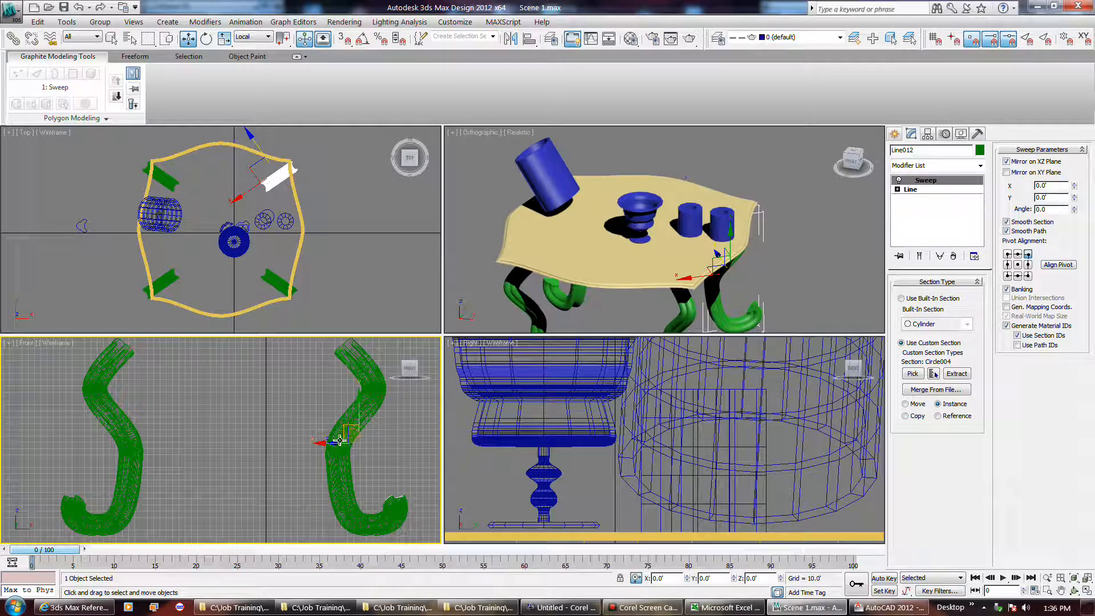
Reselect the tilted tube, set the reference coordinate system to Gimbal and activate the Orthographic view
{"action": "left_click", "coordinate": [163, 212]}
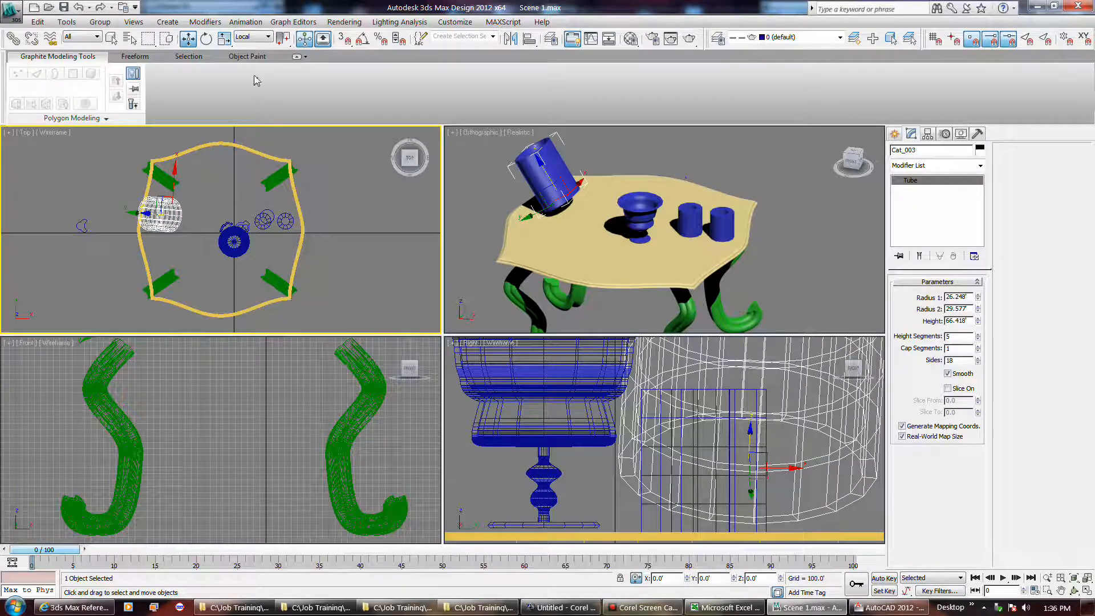
{"action": "left_click", "coordinate": [269, 38]}
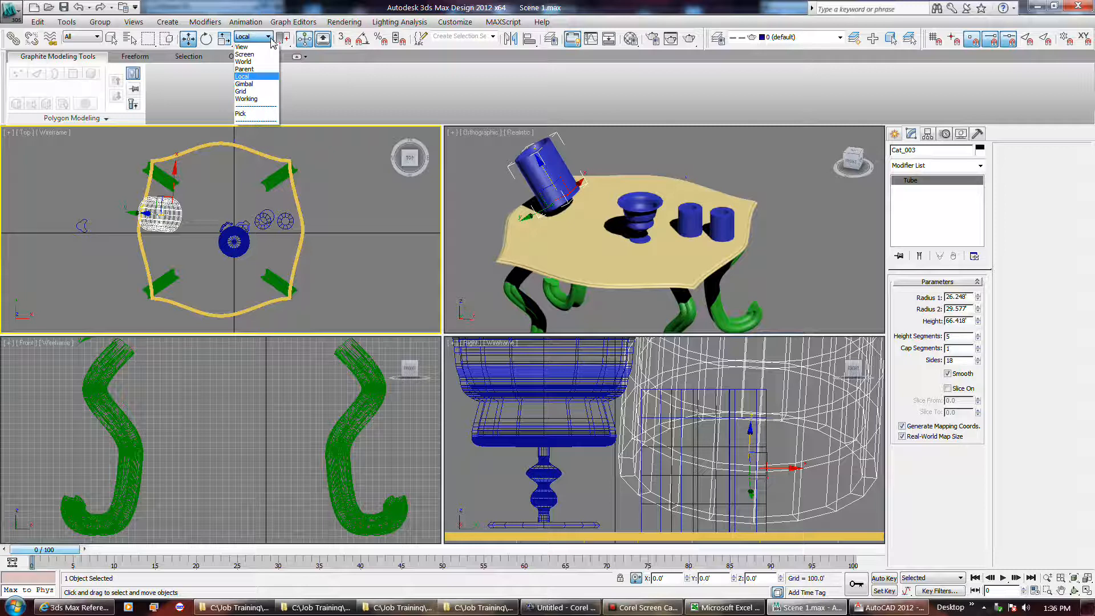
{"action": "left_click", "coordinate": [257, 84]}
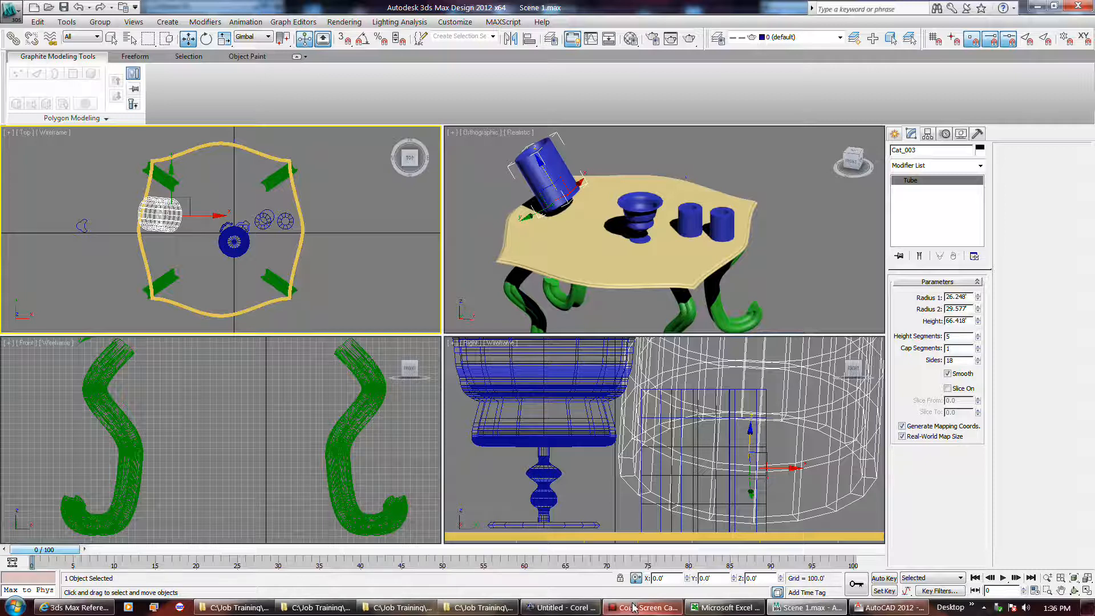
{"action": "left_click", "coordinate": [536, 140]}
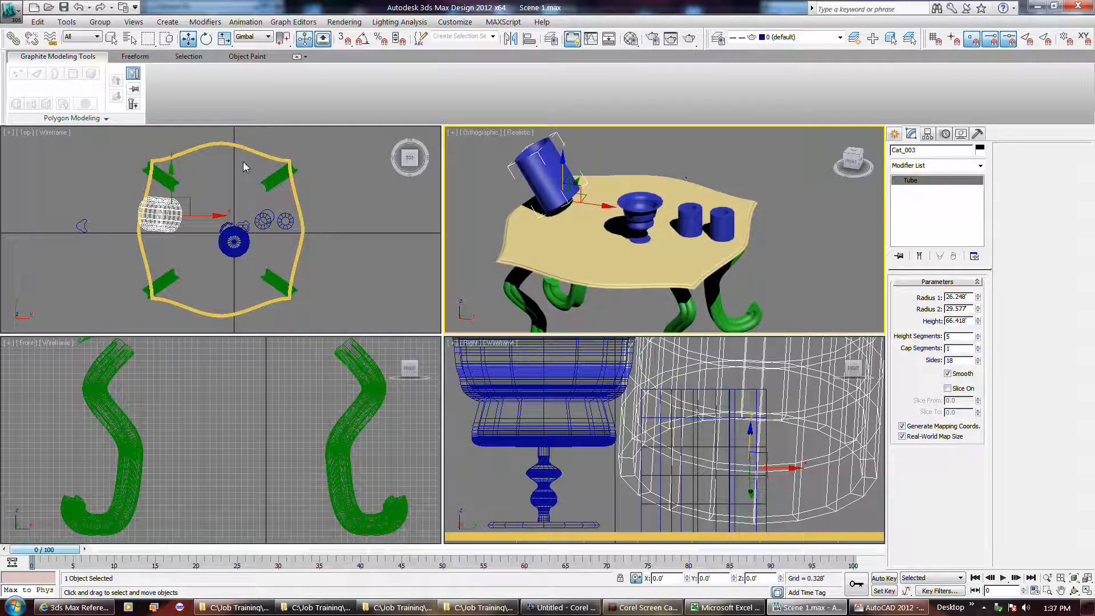
Set the Move tool's reference coordinate system to Local and compare it with the systems used by Rotate and Non-uniform Scale
{"action": "left_click", "coordinate": [268, 37]}
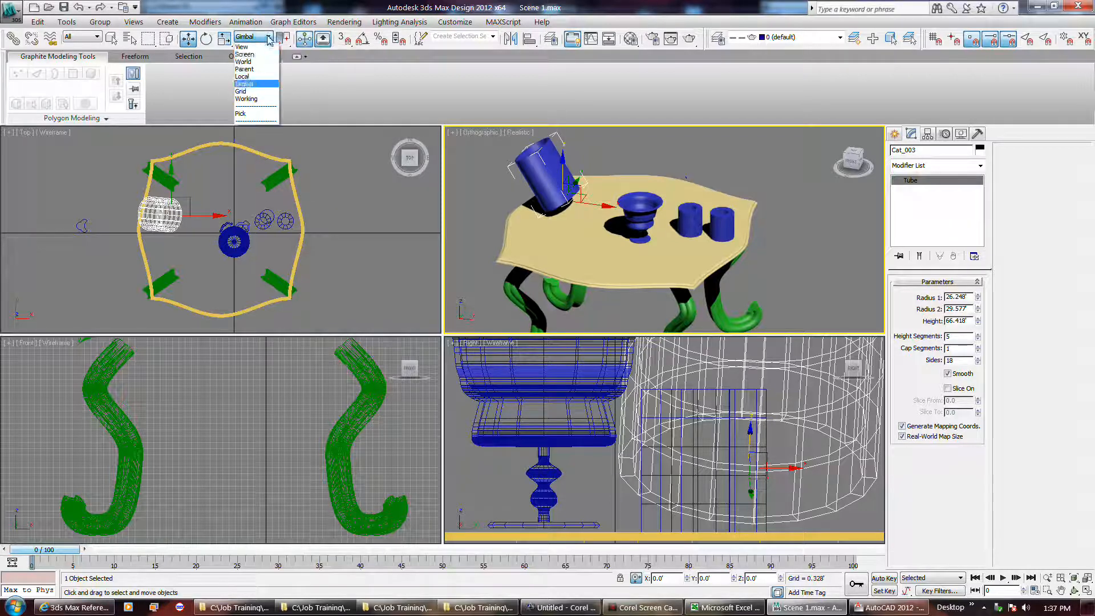
{"action": "left_click", "coordinate": [255, 76]}
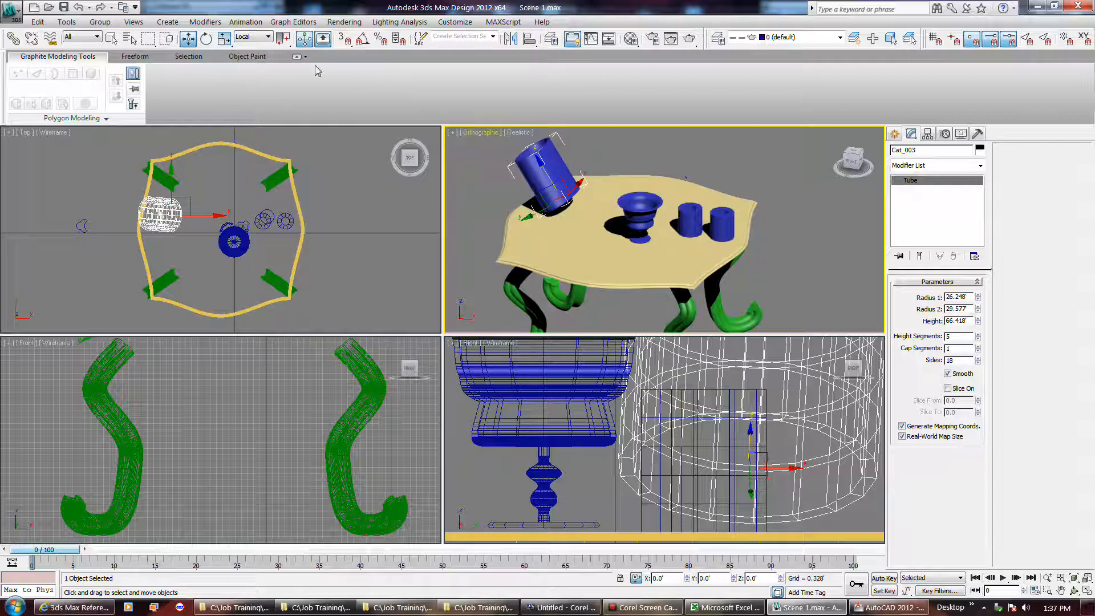
{"action": "left_click", "coordinate": [207, 40]}
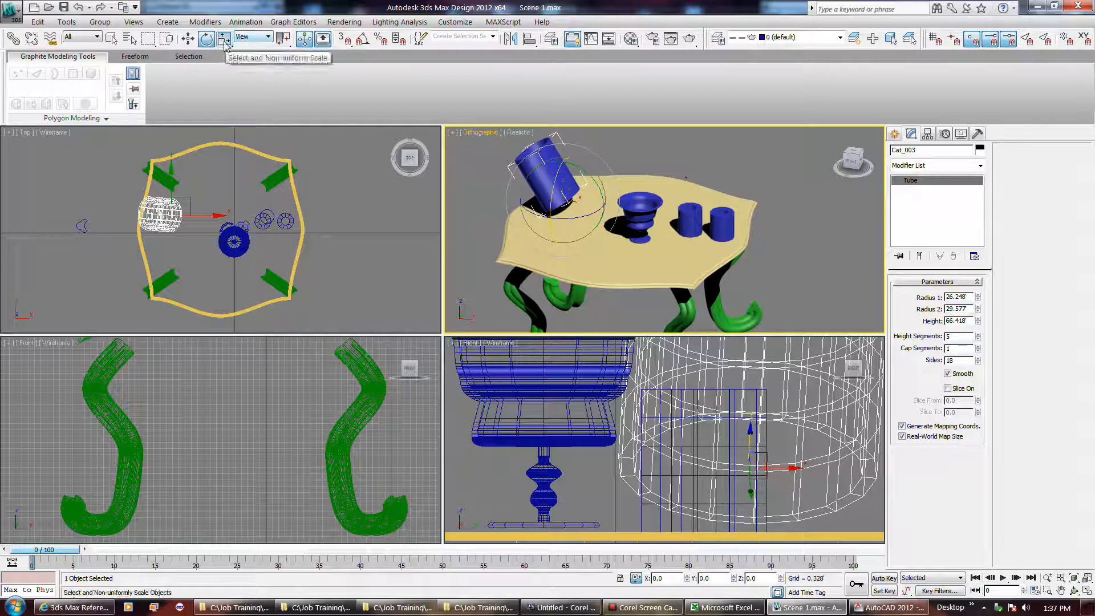
{"action": "left_click", "coordinate": [222, 44]}
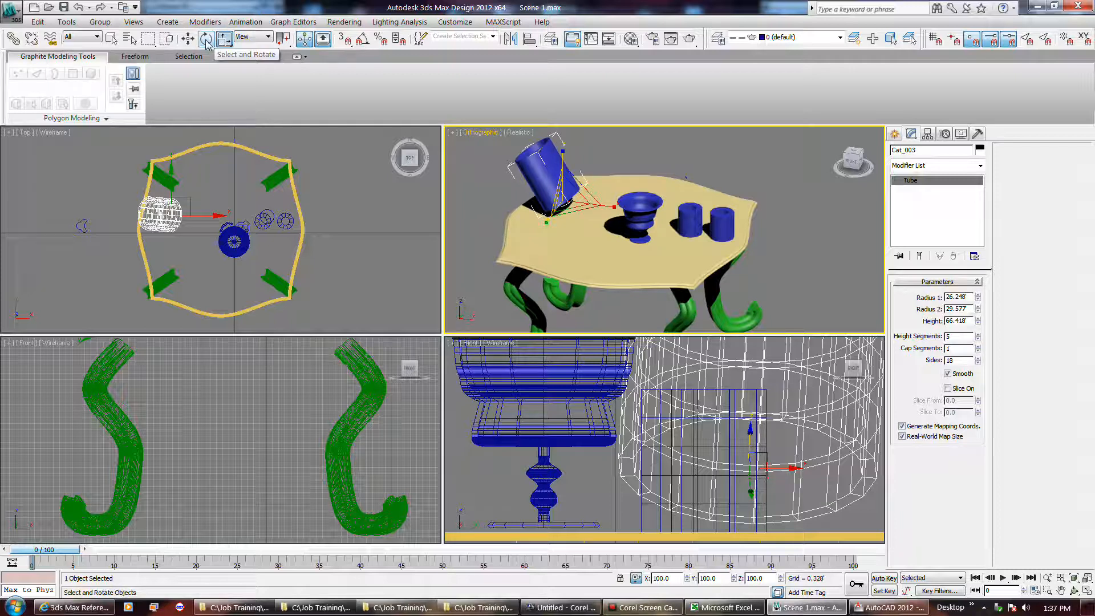
{"action": "left_click", "coordinate": [206, 44]}
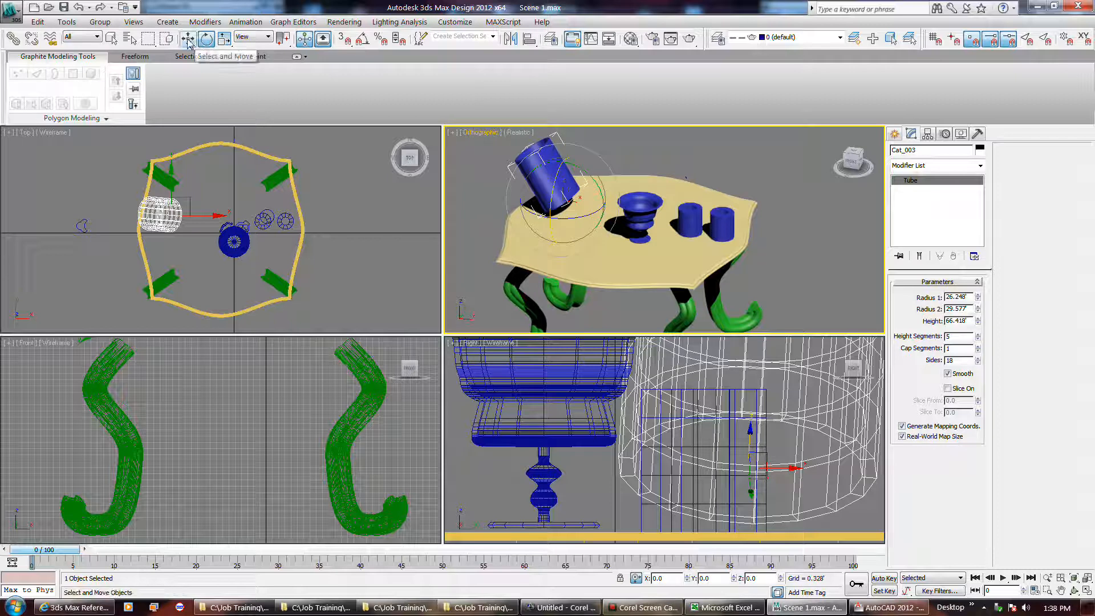
{"action": "left_click", "coordinate": [188, 42]}
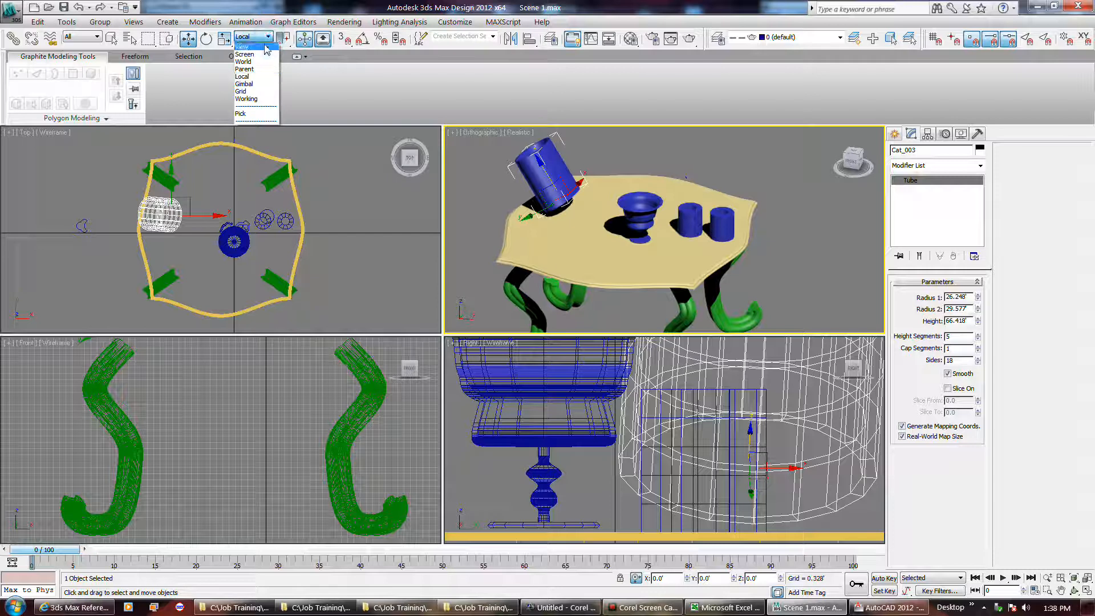
Set the Move tool's reference coordinate system back to View
{"action": "left_click", "coordinate": [266, 47]}
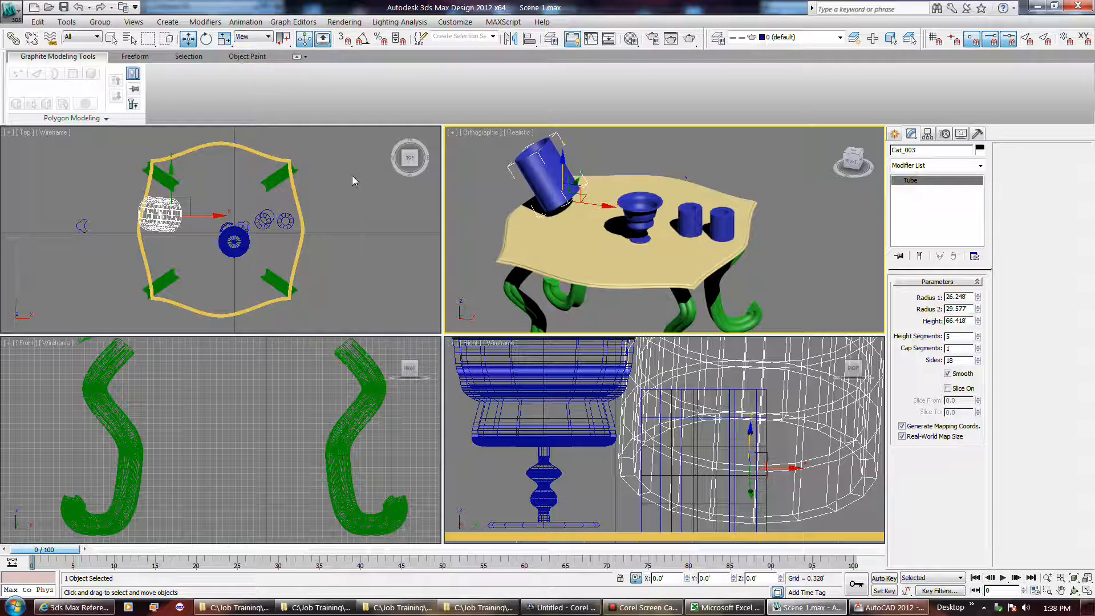
{"action": "left_click", "coordinate": [273, 39]}
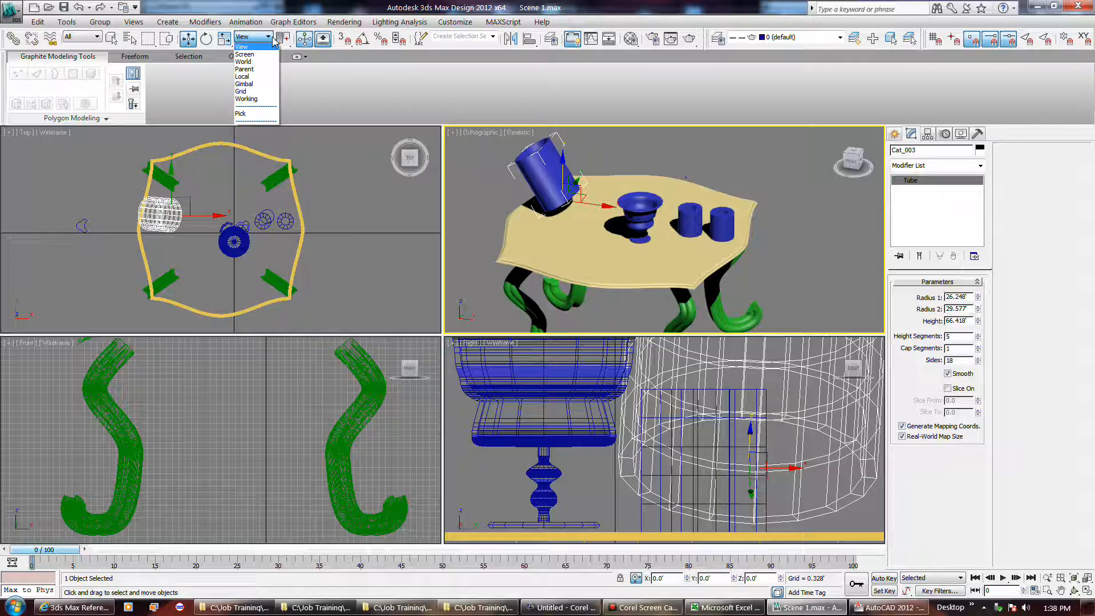
{"action": "left_click", "coordinate": [274, 40]}
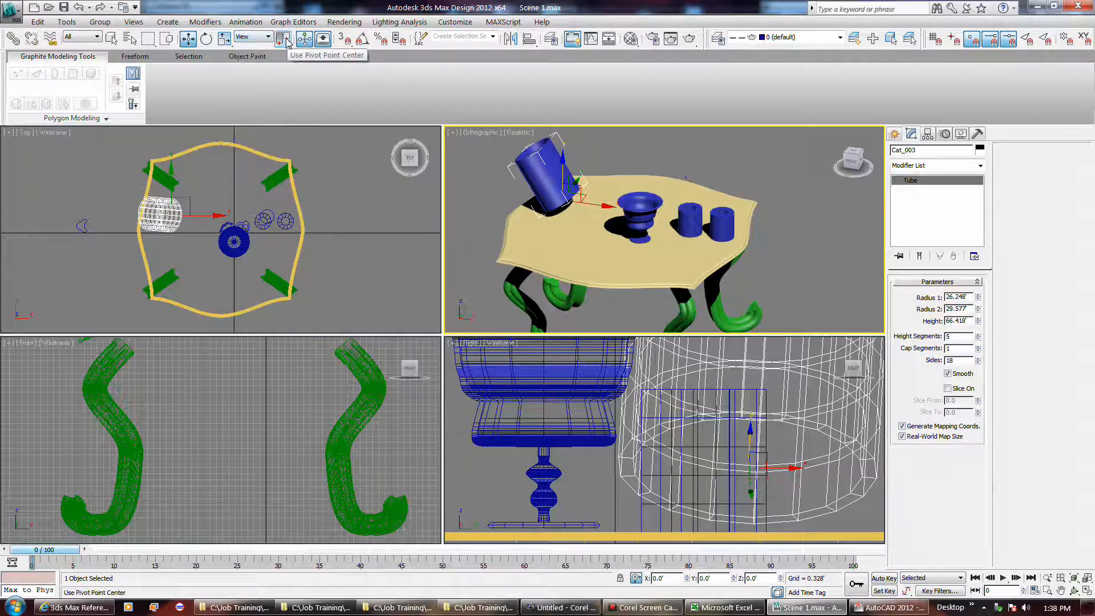